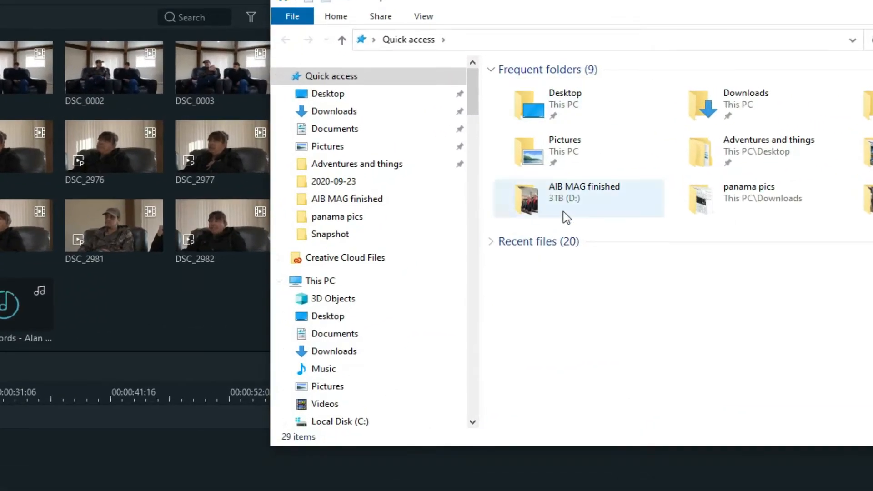
drag(619, 164, 604, 156)
mouse_move(549, 193)
mouse_down()
mouse_move(143, 248)
mouse_move(112, 320)
mouse_move(336, 279)
mouse_move(509, 222)
mouse_move(567, 193)
mouse_up()
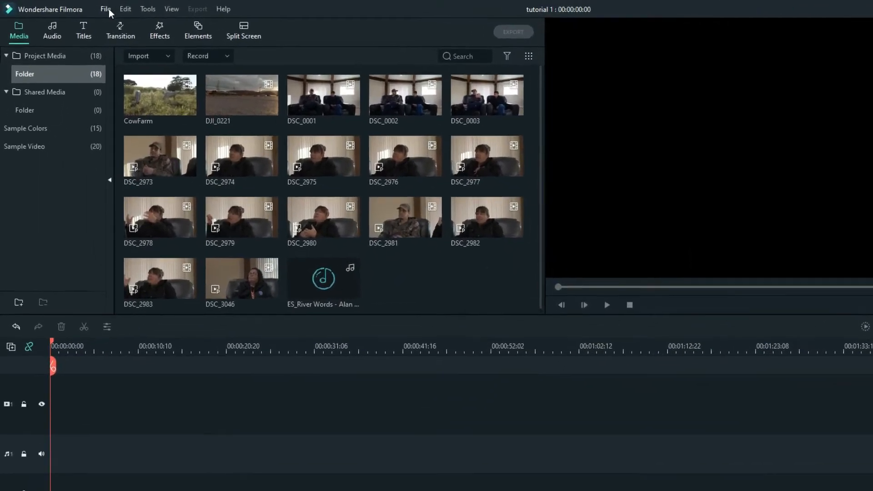
click(88, 7)
mouse_move(106, 63)
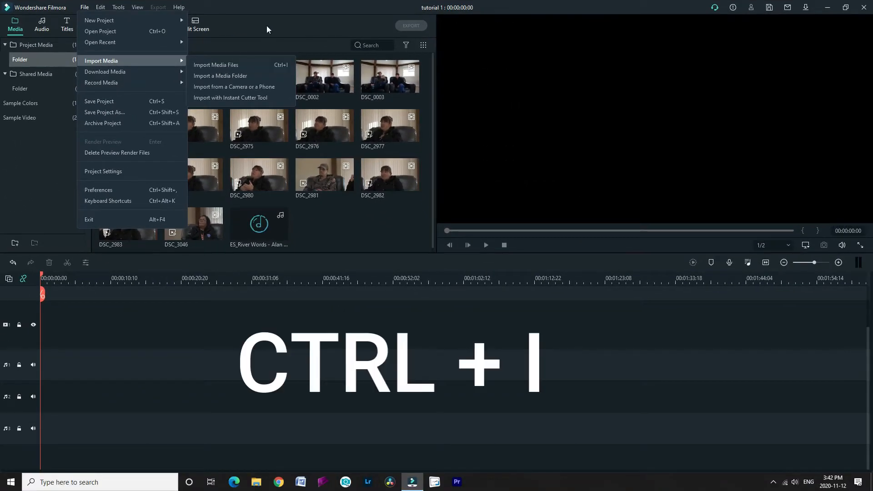
key(ctrl+i)
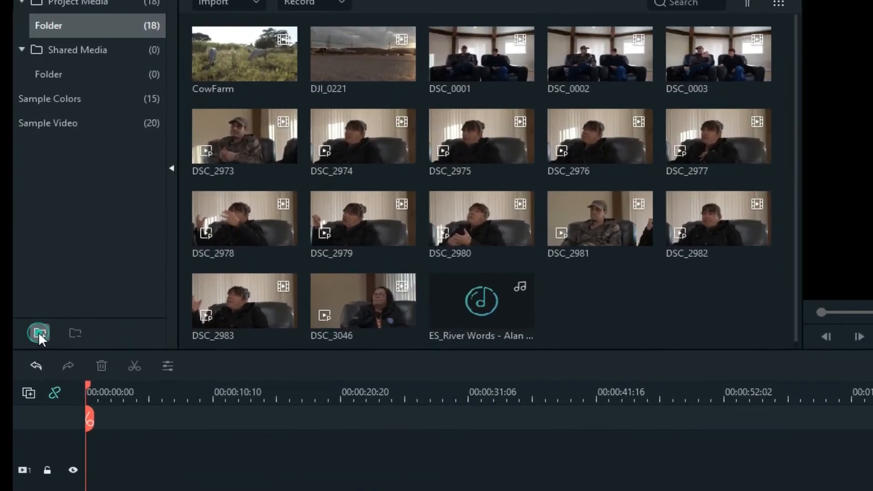
Create a new project media folder named "wideshot"
click(15, 244)
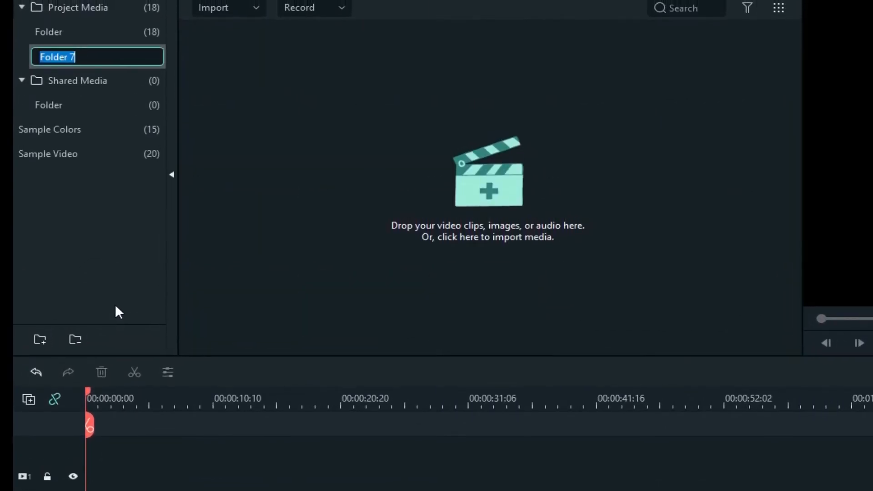
text(wides)
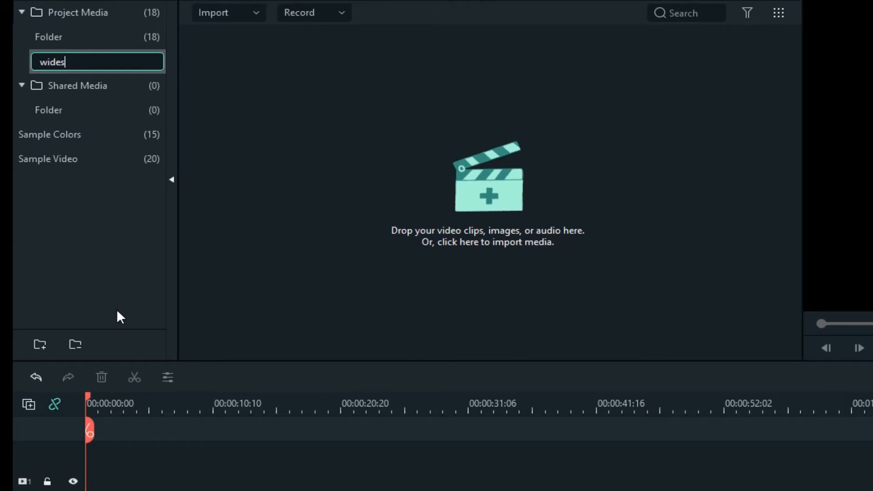
text(hot)
key(Return)
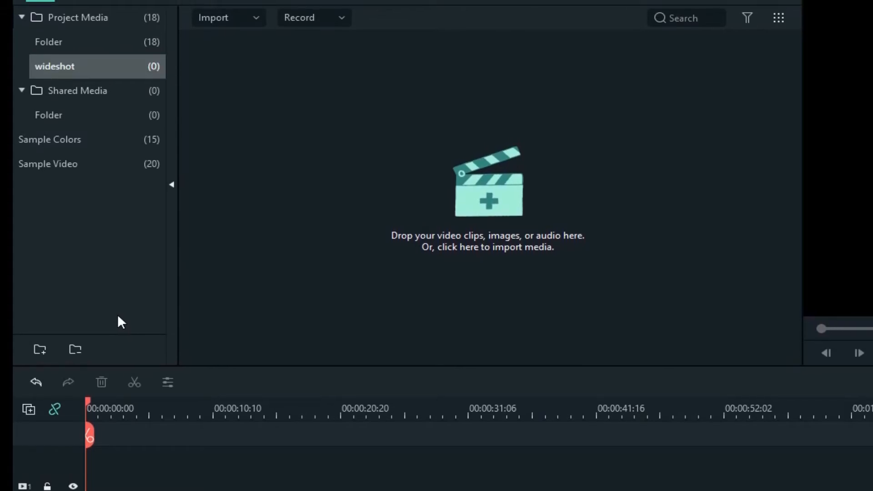
Add the clips DSC_0001 to DSC_0003 from the main project folder to the wideshot folder and open it
click(49, 43)
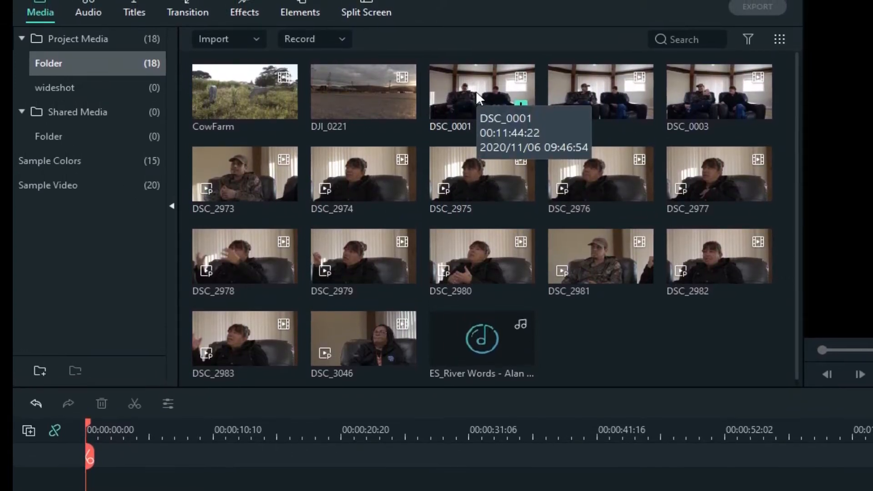
click(490, 90)
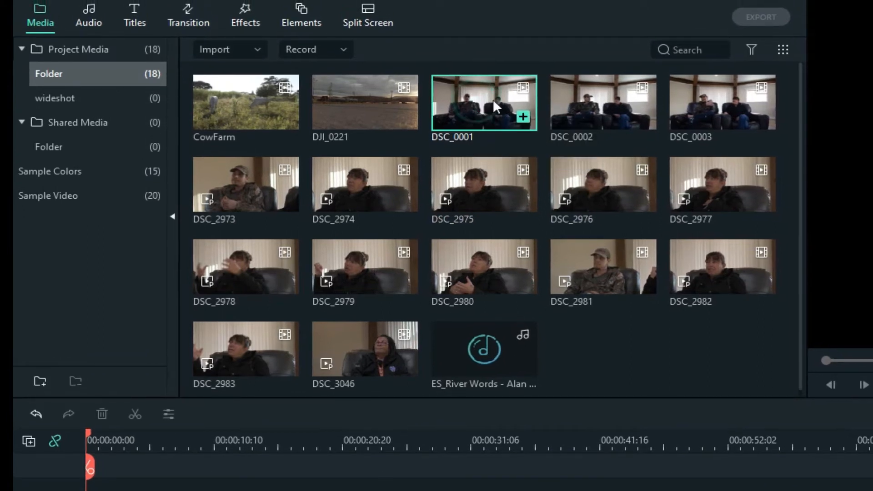
shift+click(712, 101)
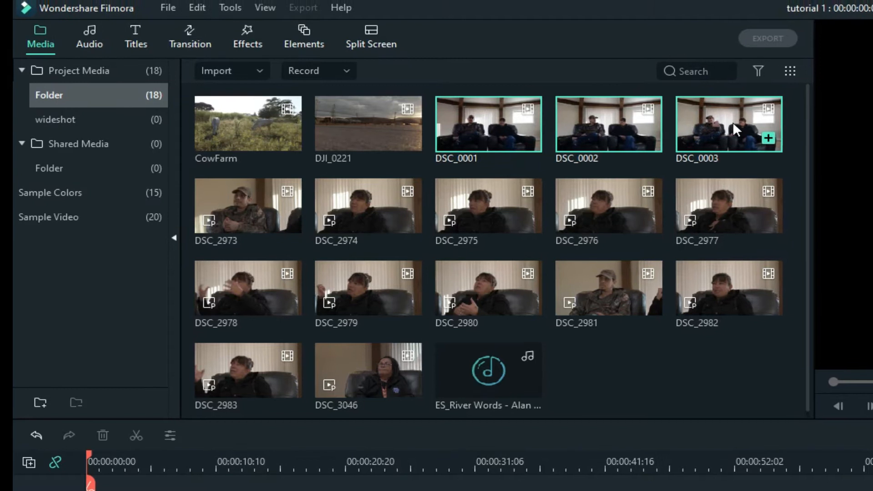
drag(732, 122, 46, 122)
click(78, 129)
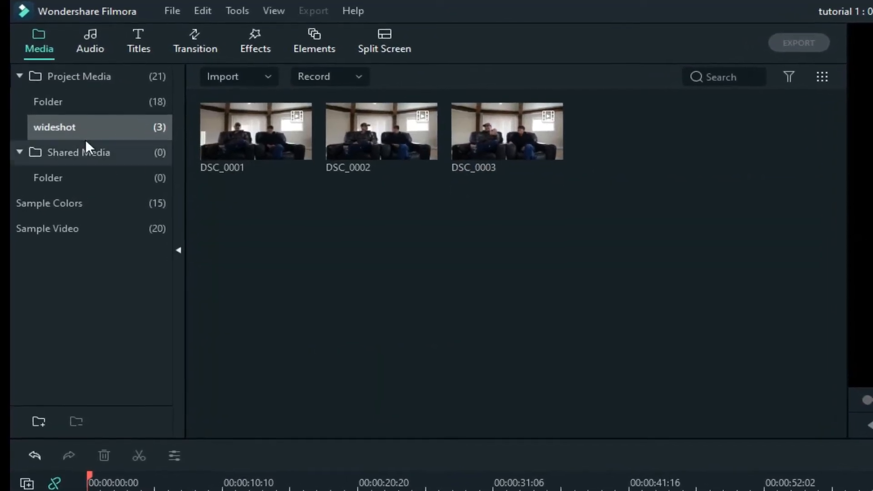
Create a new project media folder named "close up"
click(38, 430)
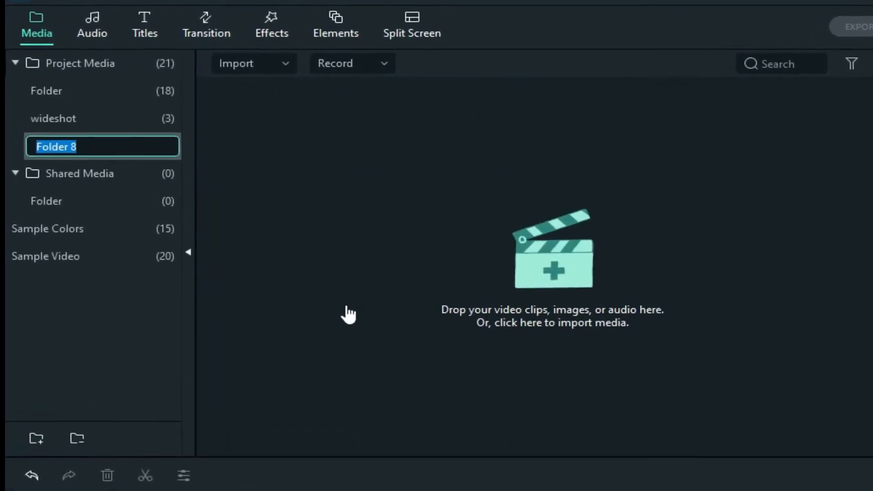
text(c)
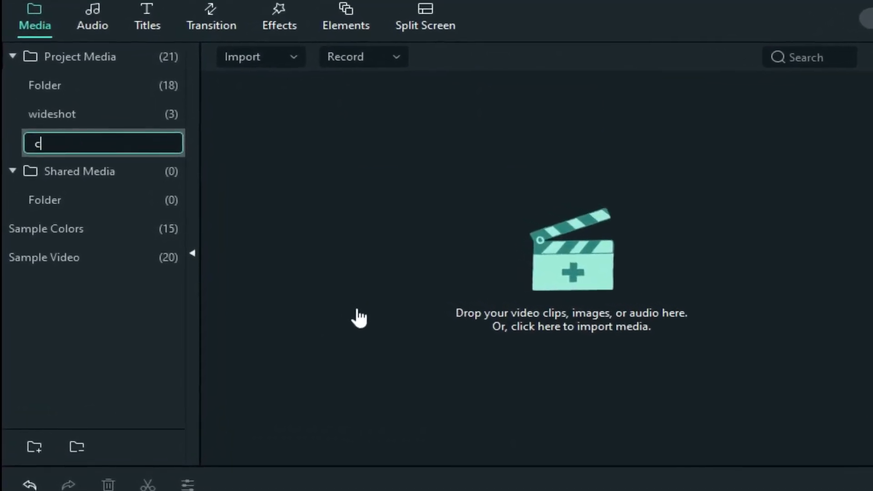
text(lose )
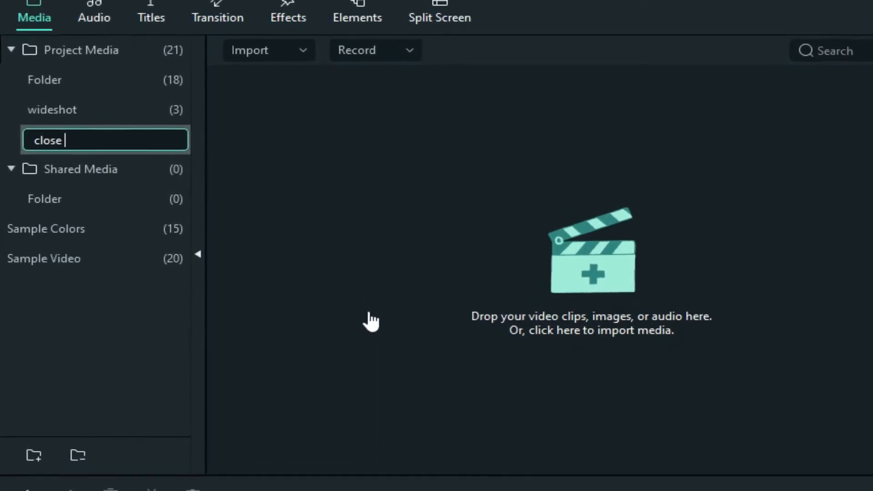
text(up)
key(Return)
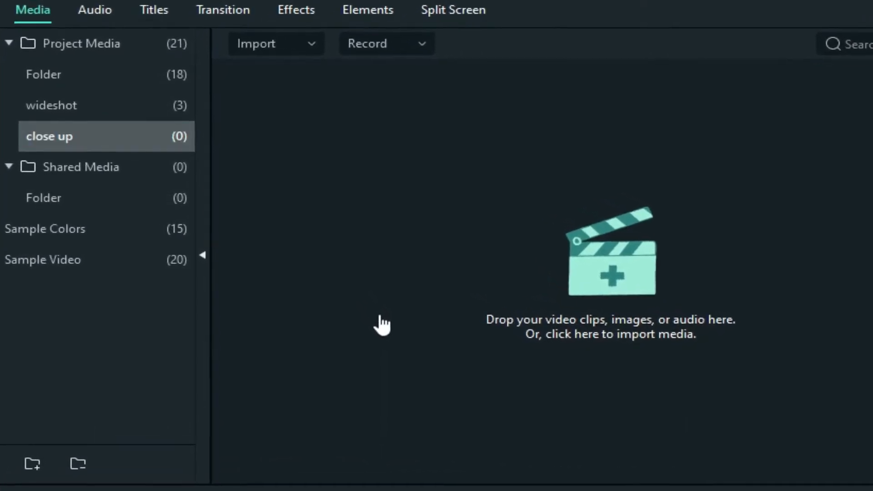
Add the clips DSC_2973 to DSC_2983 from the main project folder to the close up folder
click(61, 76)
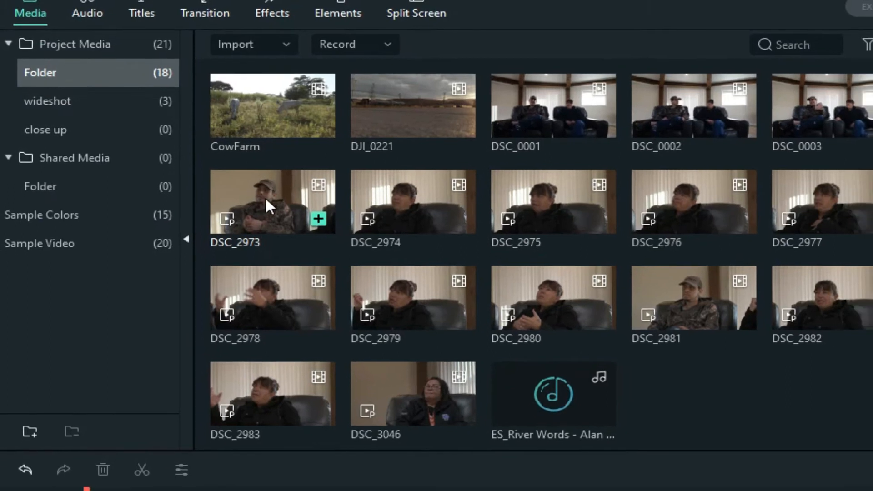
click(266, 197)
shift+click(273, 390)
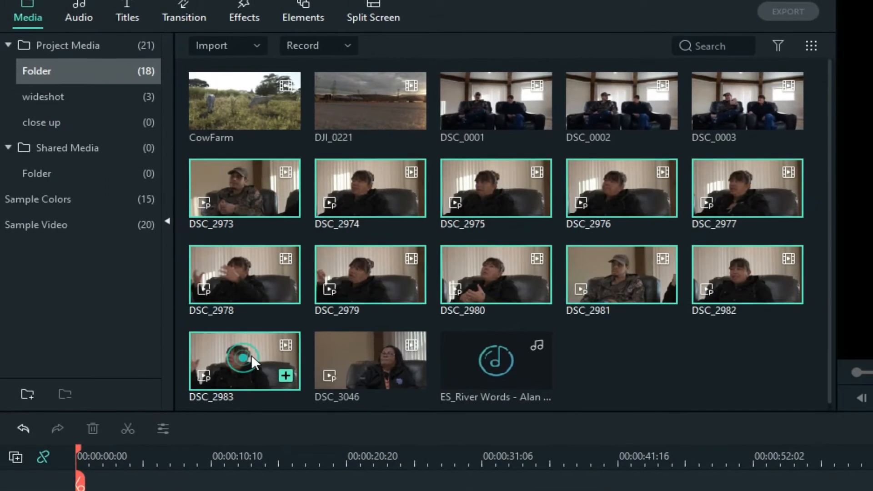
drag(251, 355, 38, 115)
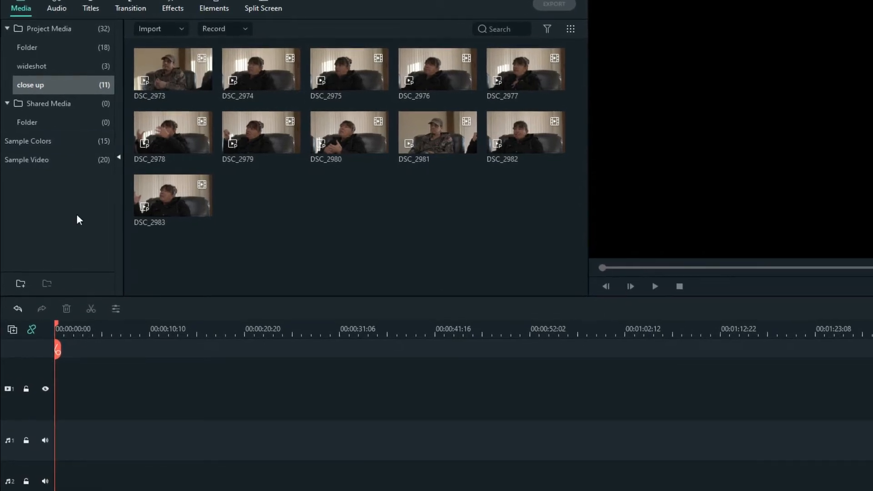
Create a new project media folder named "audio"
click(21, 283)
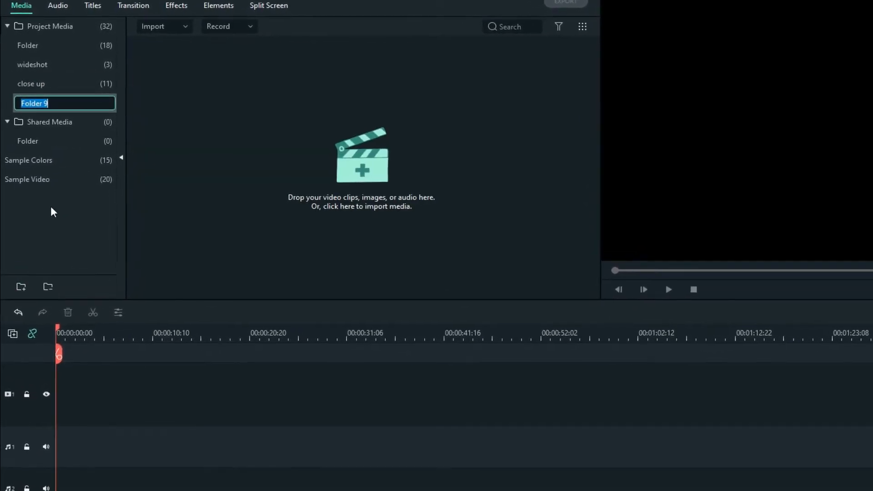
text(audio)
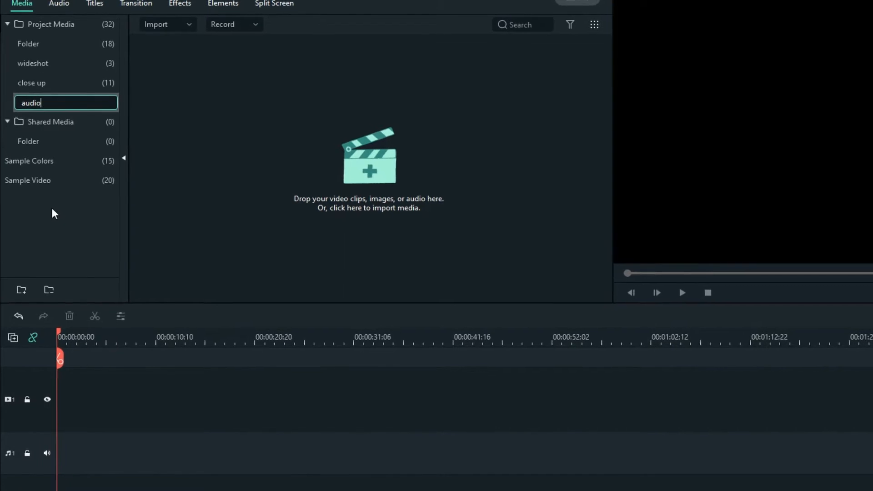
key(Return)
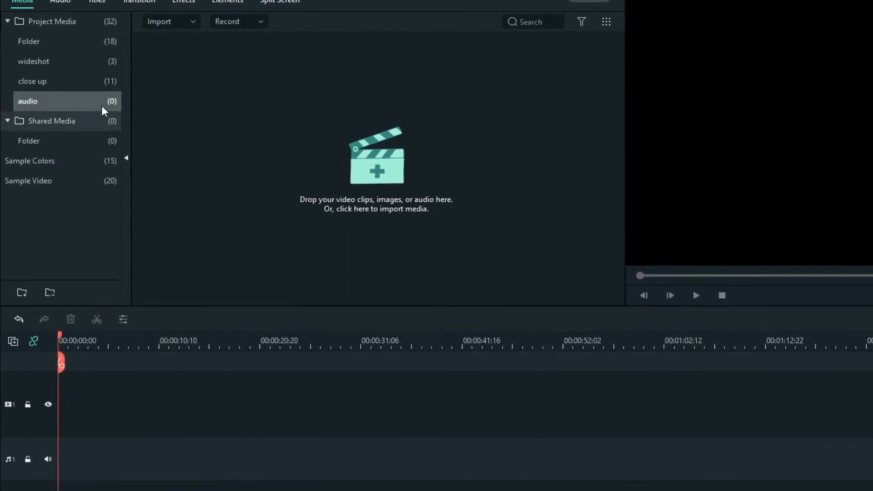
Add the ES_River Words music file from the main project folder to the audio folder and open it
click(22, 42)
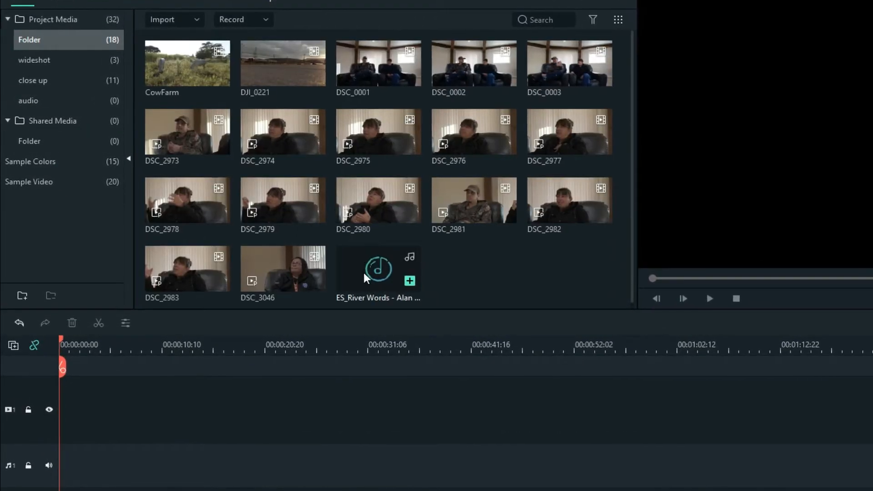
drag(364, 272, 33, 99)
click(116, 103)
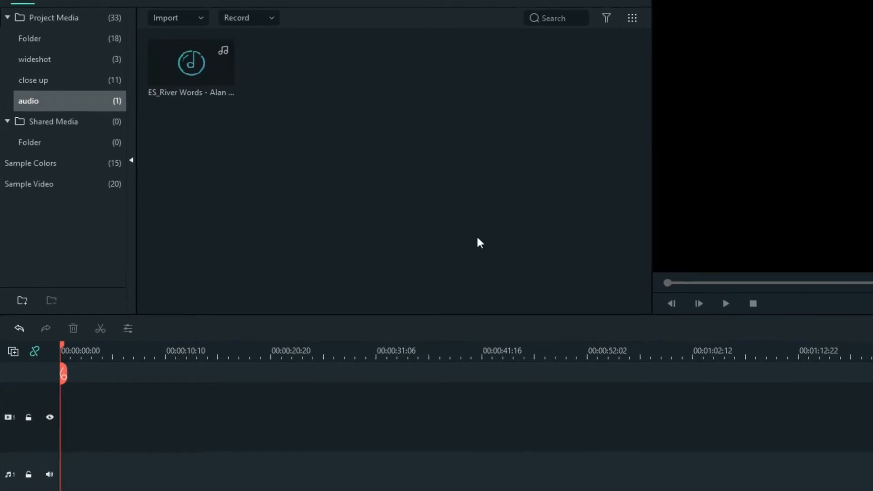
Create a new project media folder named "broll"
click(21, 308)
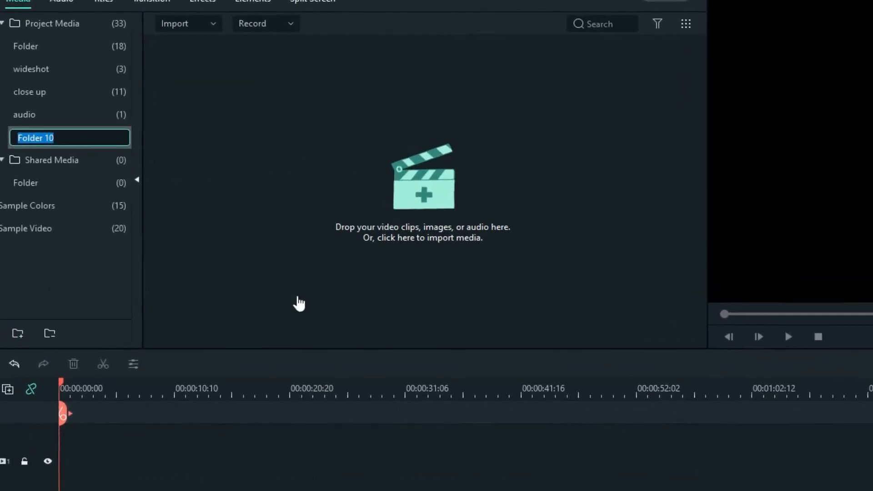
text(broll)
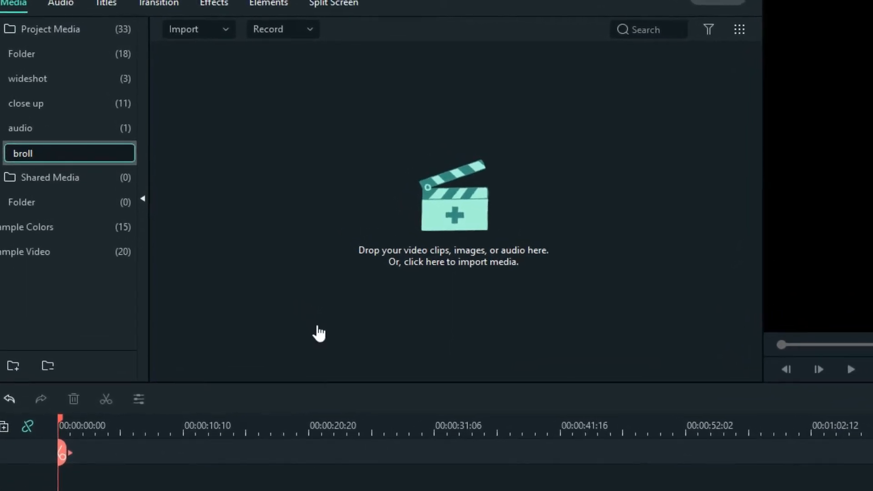
key(Return)
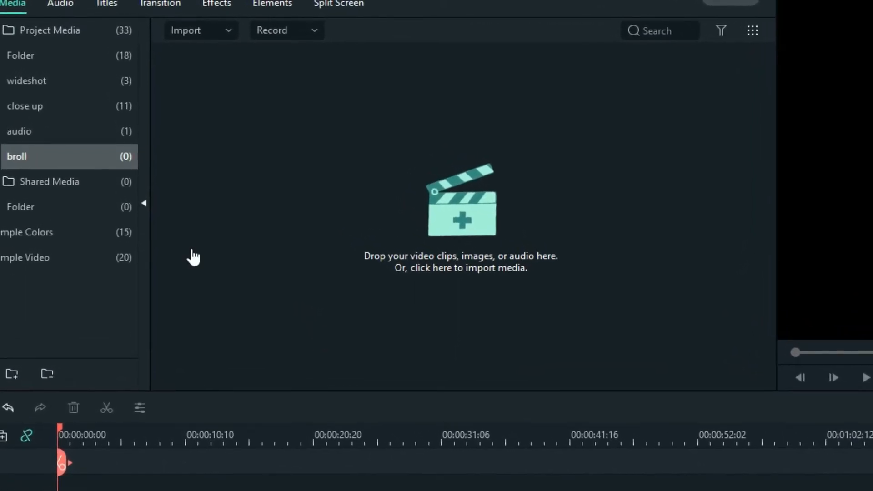
Add the CowFarm and DJI_0221 clips from the main project folder to the broll folder
click(19, 56)
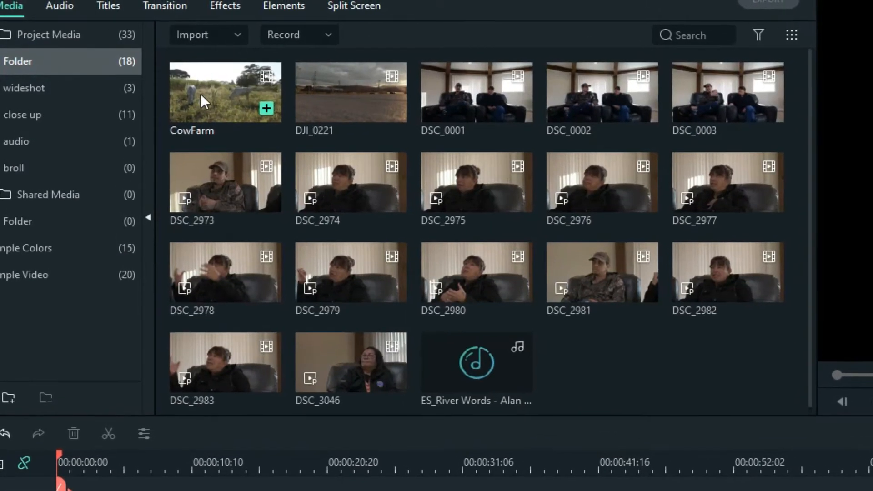
click(202, 92)
shift+click(358, 98)
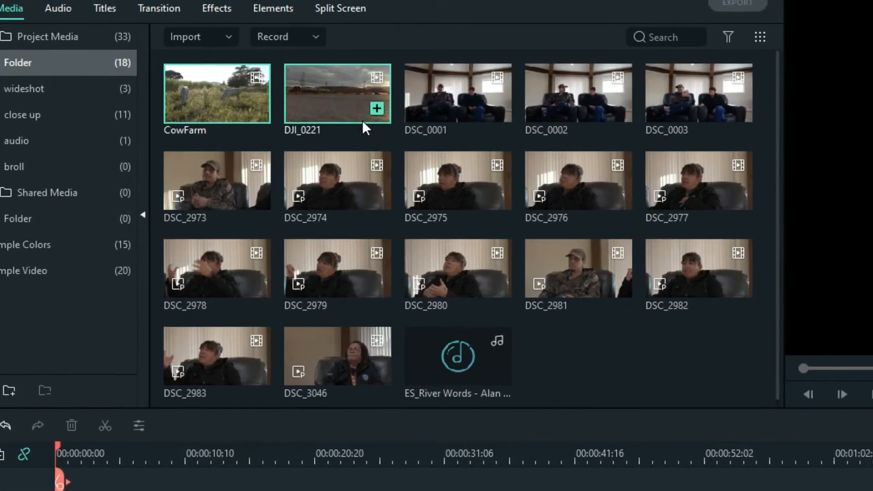
drag(362, 120, 16, 159)
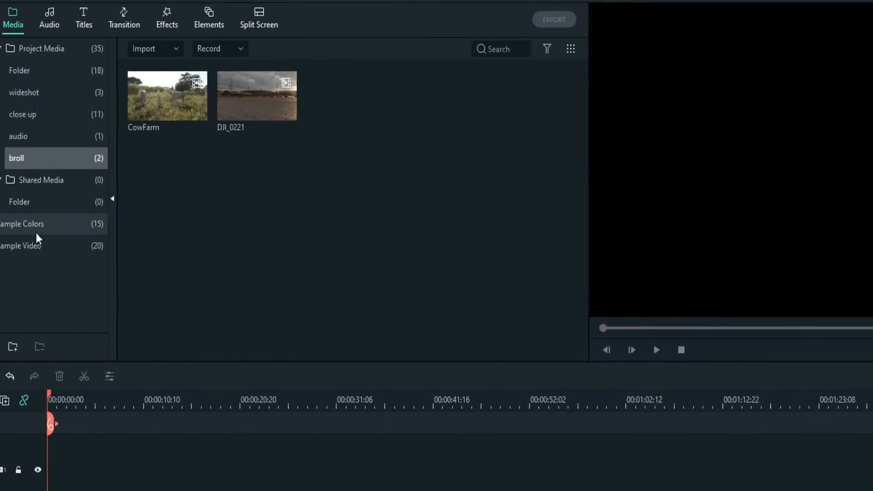
Create a new project media folder named "timeline"
click(12, 350)
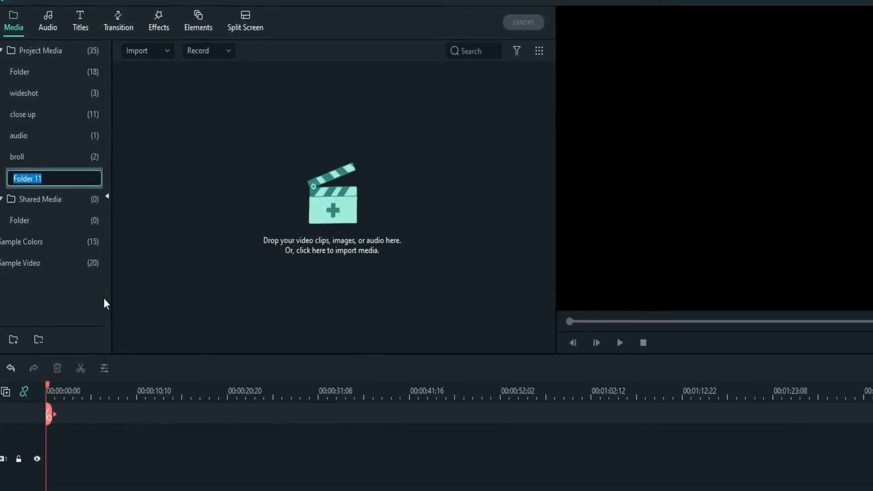
text(timeline)
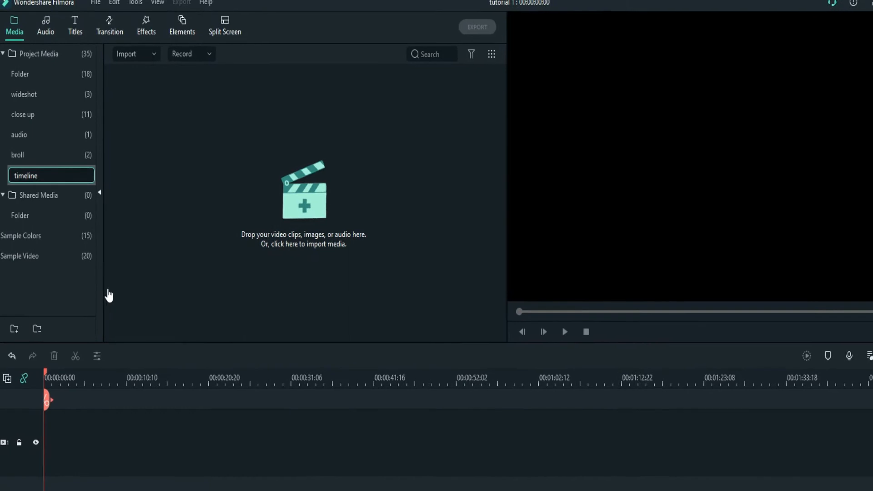
key(Return)
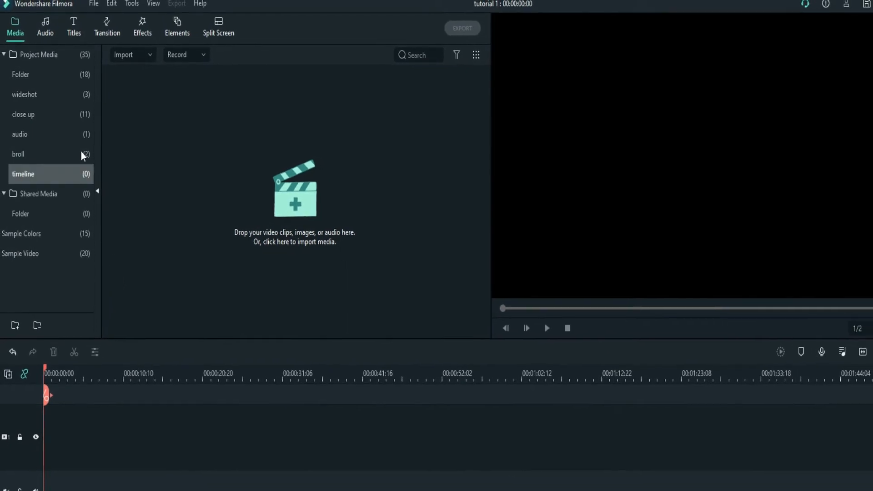
Preview the clip DSC_3046 from the main project folder, then add it to the timeline folder and open that folder
click(30, 75)
double_click(179, 289)
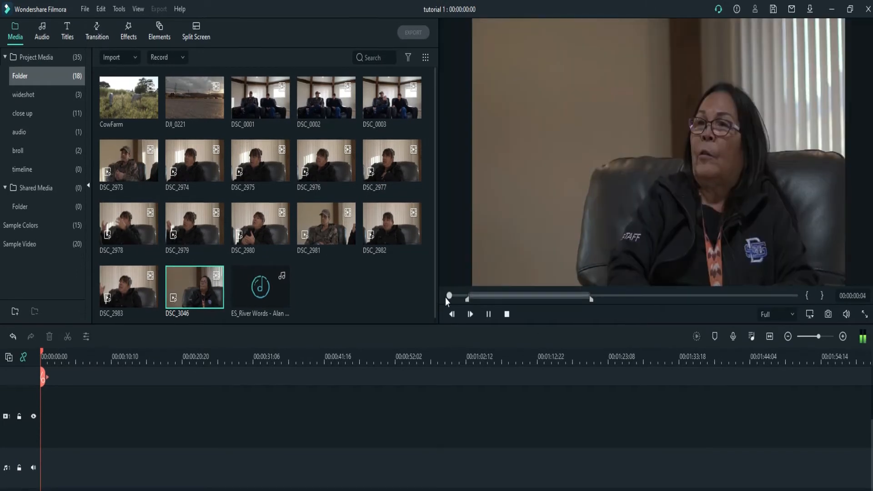
click(488, 314)
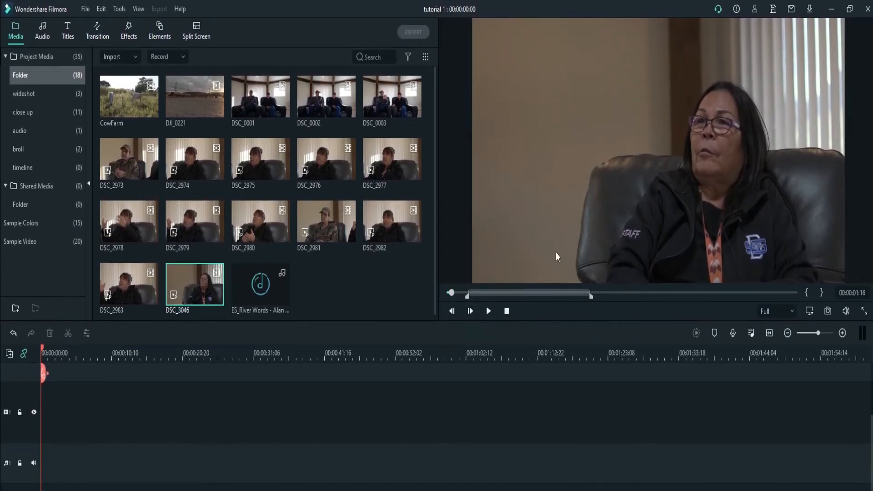
drag(29, 134, 21, 166)
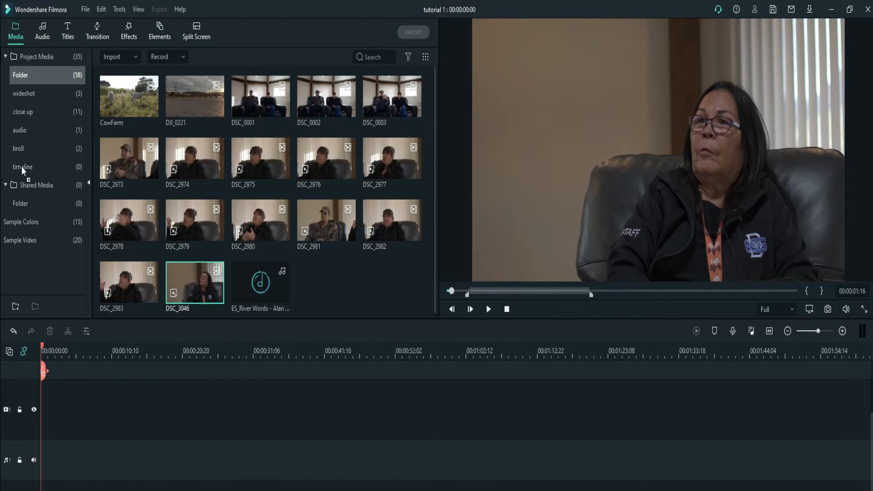
click(21, 166)
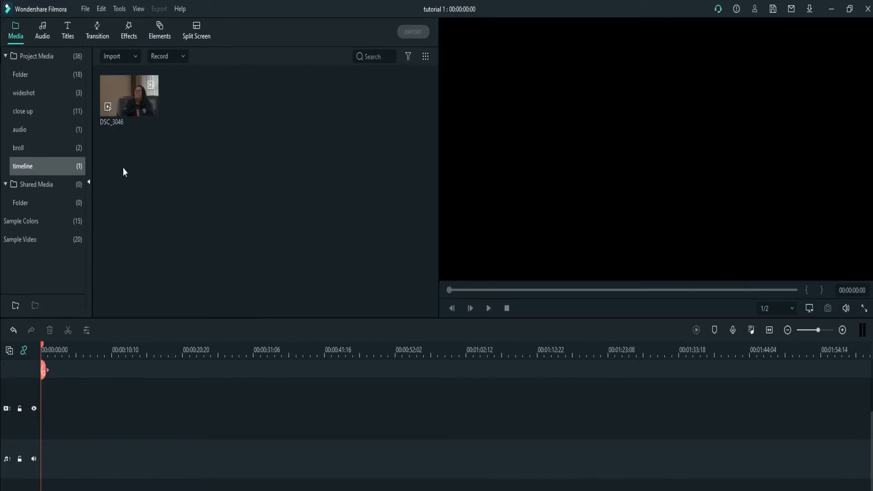
Preview the DJI_0221 clip from the broll folder and add it to the timeline folder
click(26, 75)
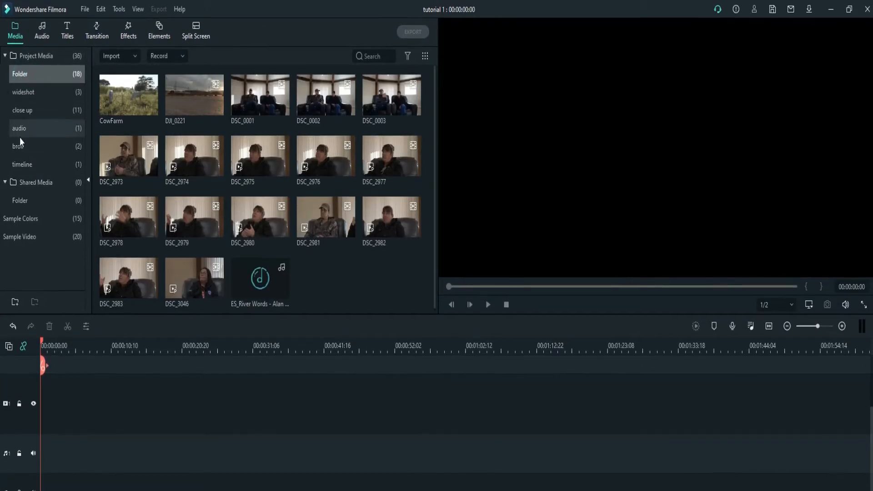
click(17, 146)
double_click(173, 99)
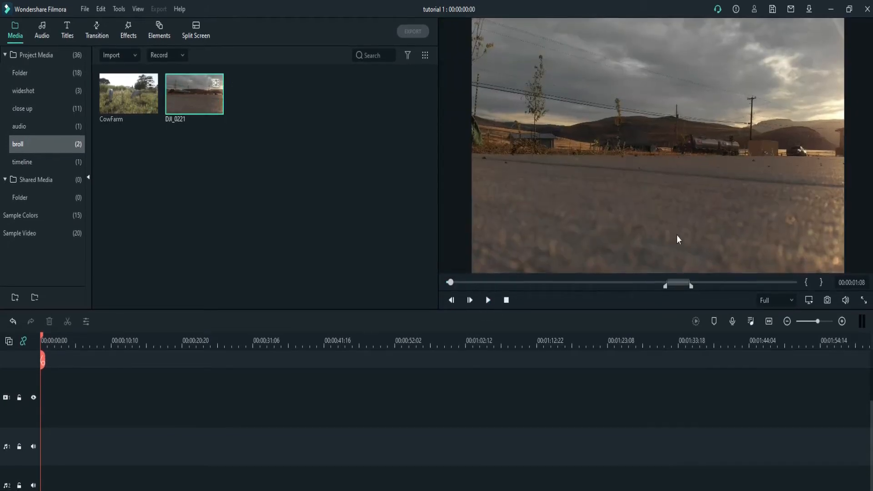
drag(23, 161, 23, 161)
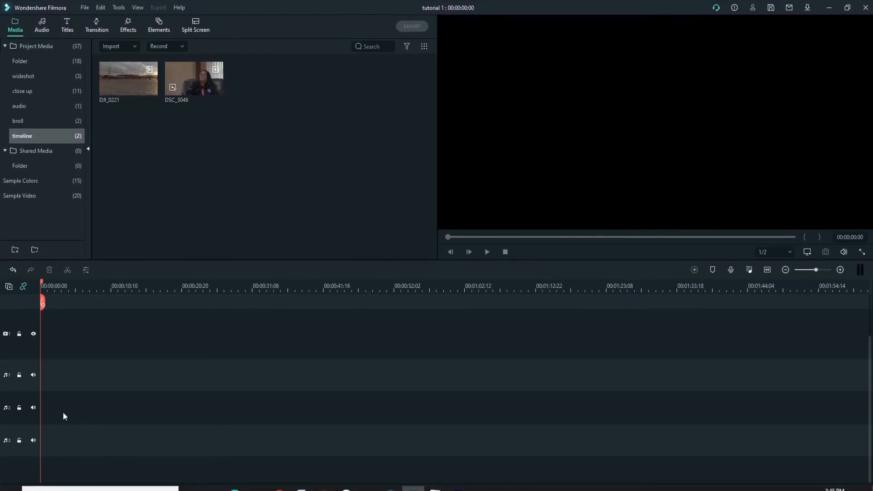
Place the DSC_3046 clip at the start of video track 1, keeping the project settings of 1920 x 1080 24fps
drag(193, 81, 201, 352)
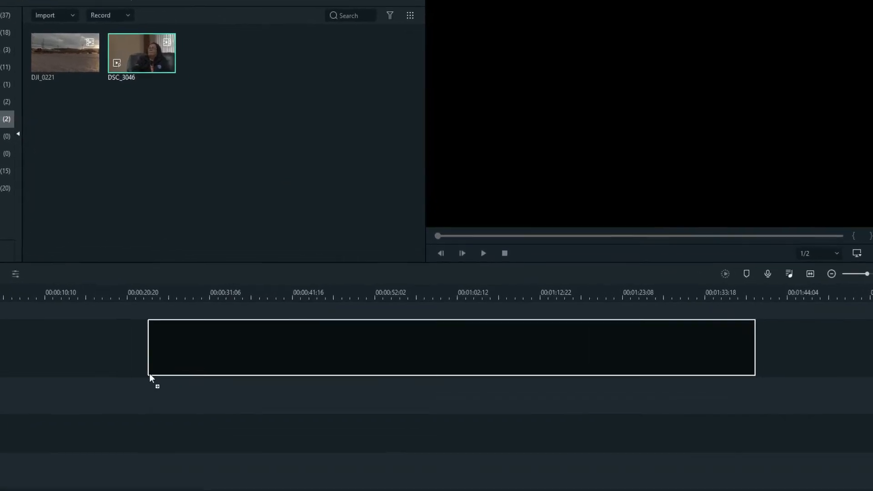
drag(150, 374, 4, 378)
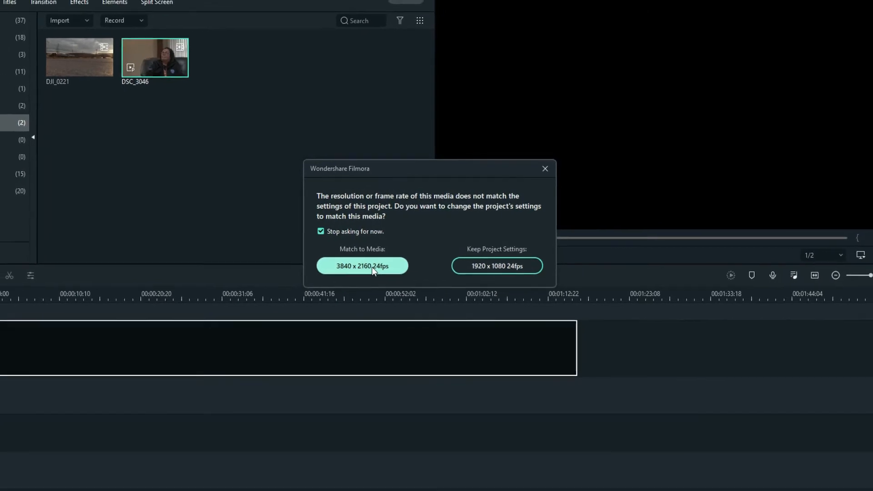
click(499, 265)
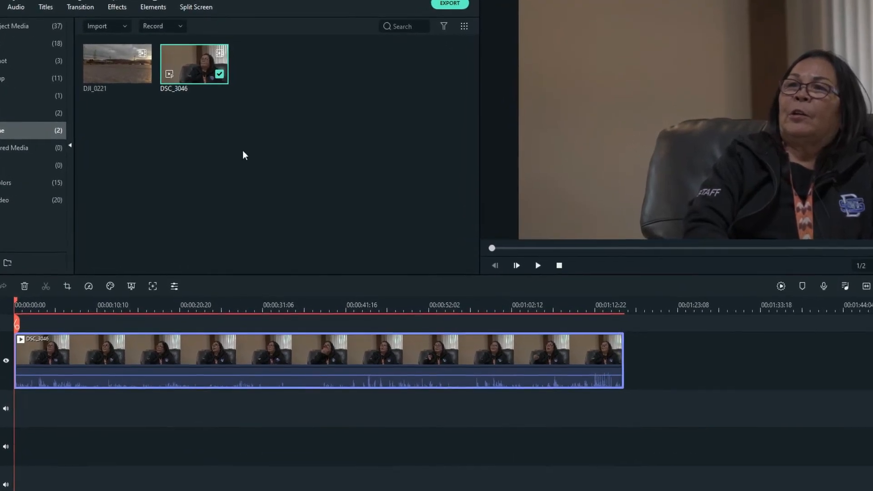
Check the media properties of DSC_3046 and shift its clip on video track 1 to start at about 17 seconds
right_click(178, 73)
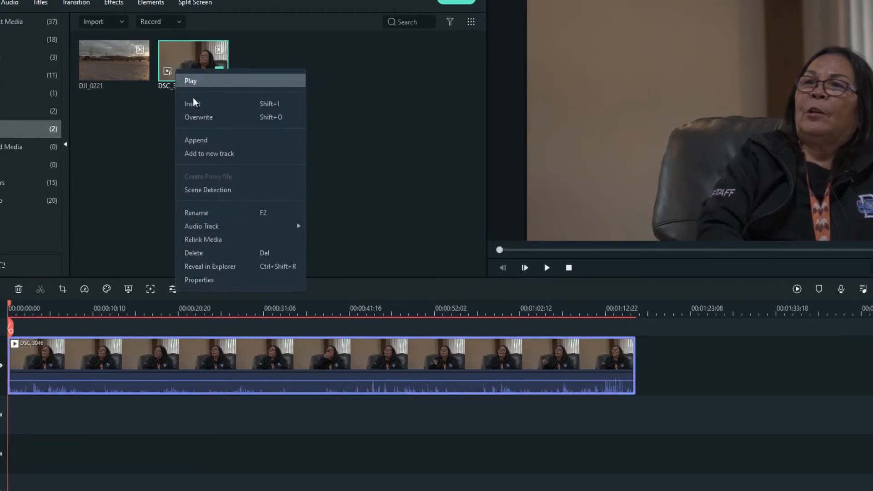
click(202, 280)
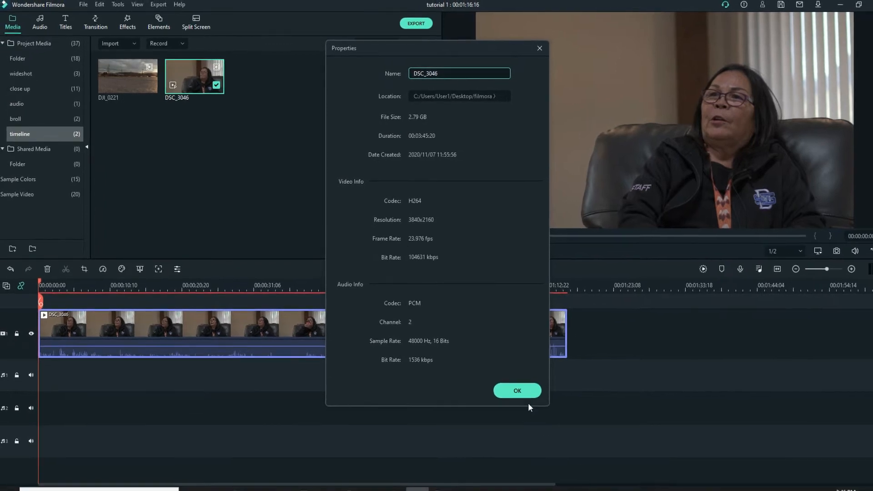
click(518, 391)
drag(182, 332, 299, 338)
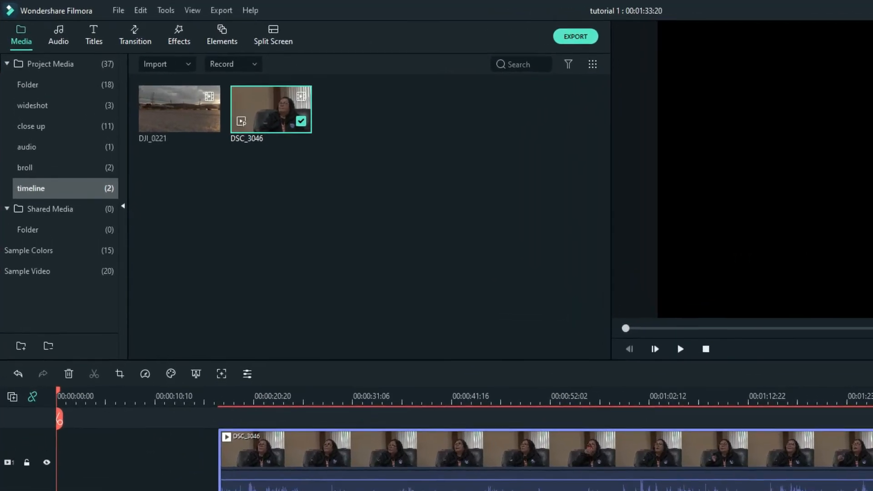
Review the aspect ratio and frame rate options in the project settings, leaving them without making changes
click(118, 10)
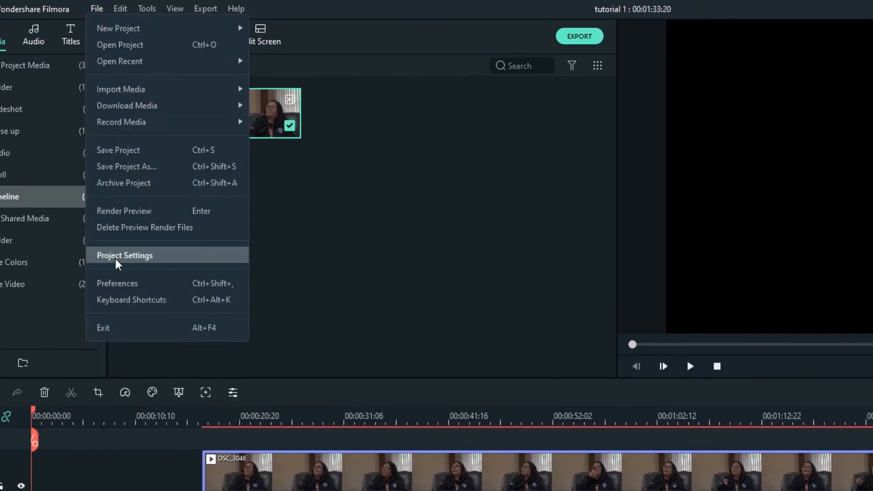
click(131, 256)
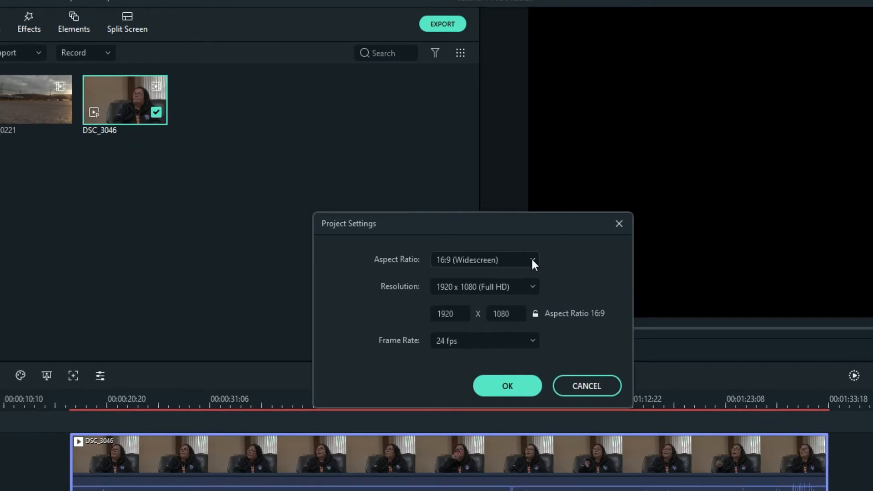
click(531, 259)
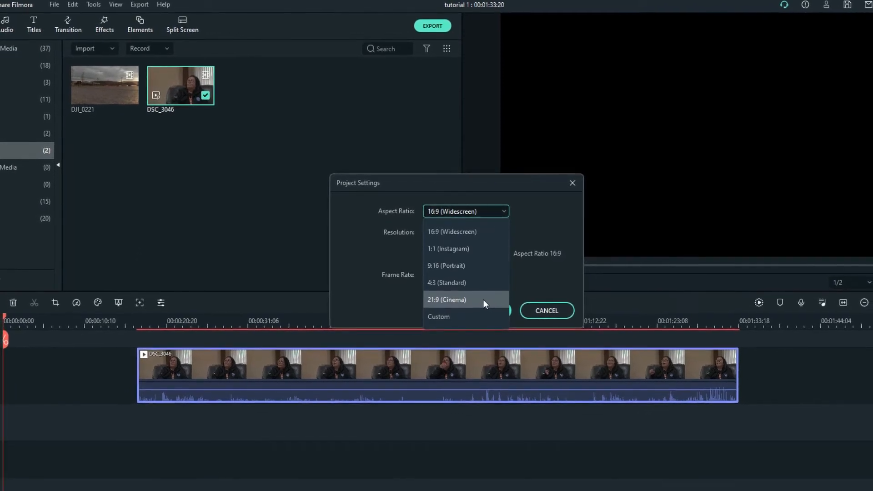
click(536, 208)
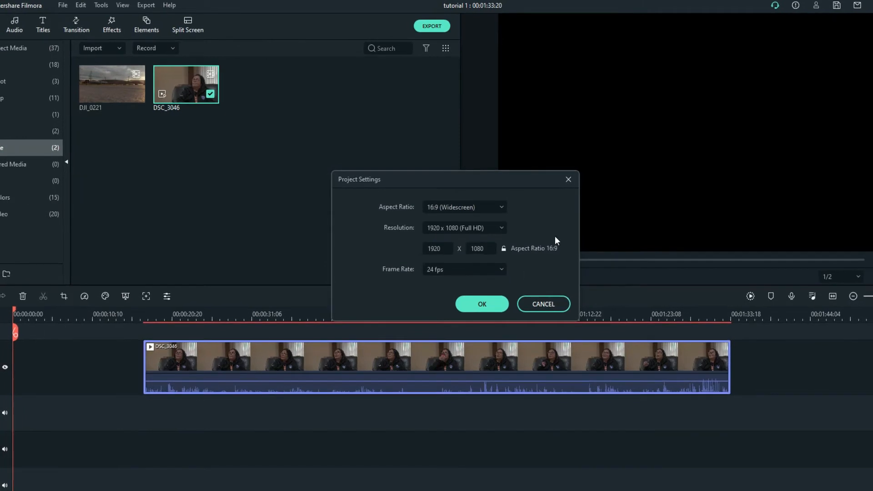
click(500, 267)
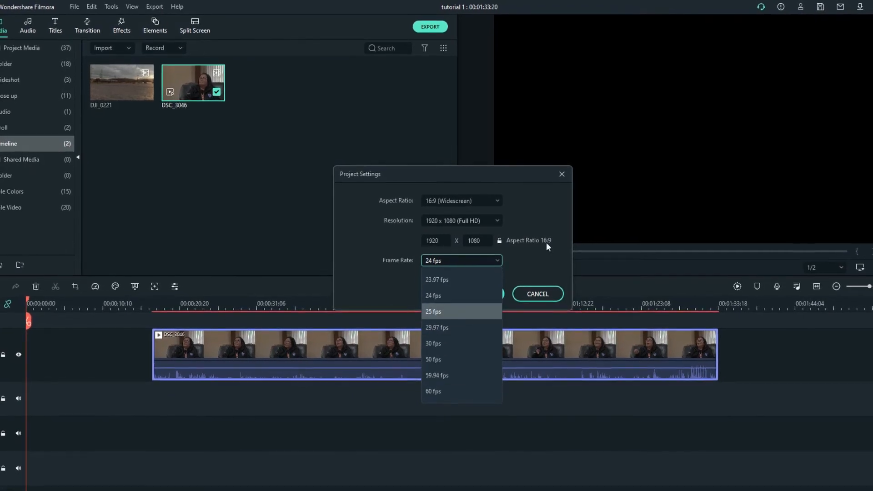
click(559, 173)
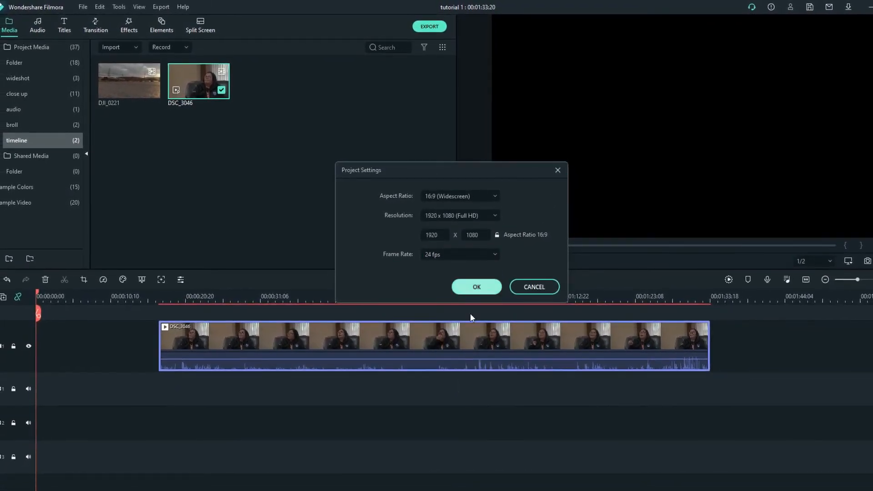
click(558, 171)
Shift the DSC_3046 clip to start at about 54 seconds and place the Title 1 preset at the start of video track 1
drag(215, 348, 477, 348)
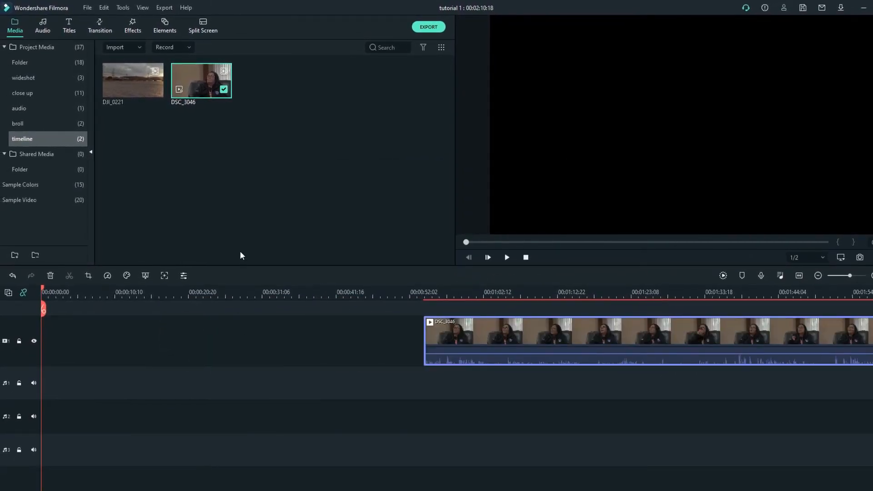
click(70, 26)
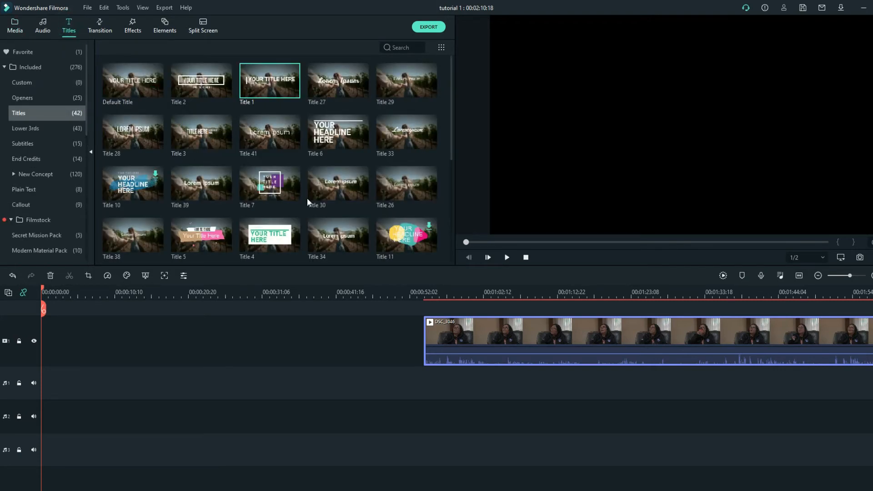
click(23, 128)
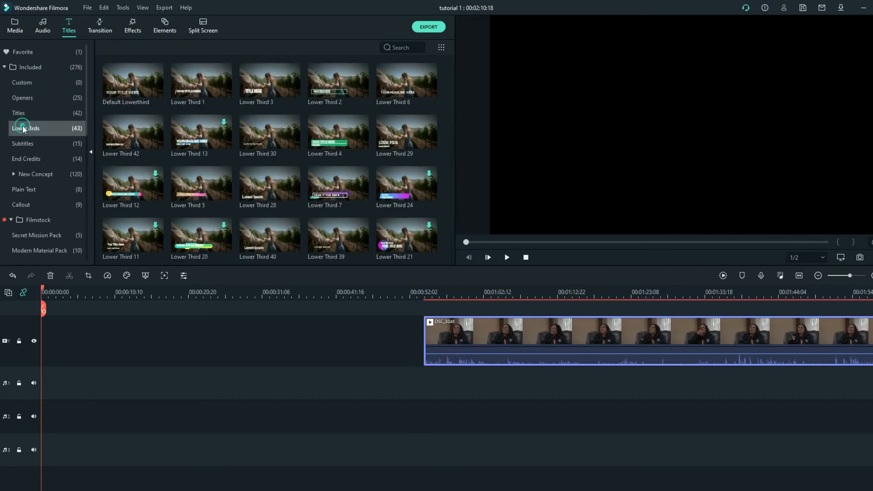
click(20, 149)
click(31, 130)
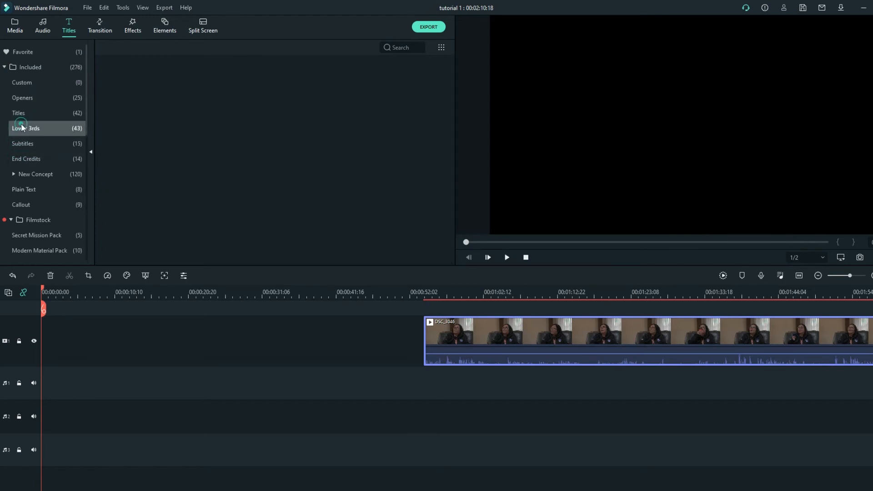
click(15, 114)
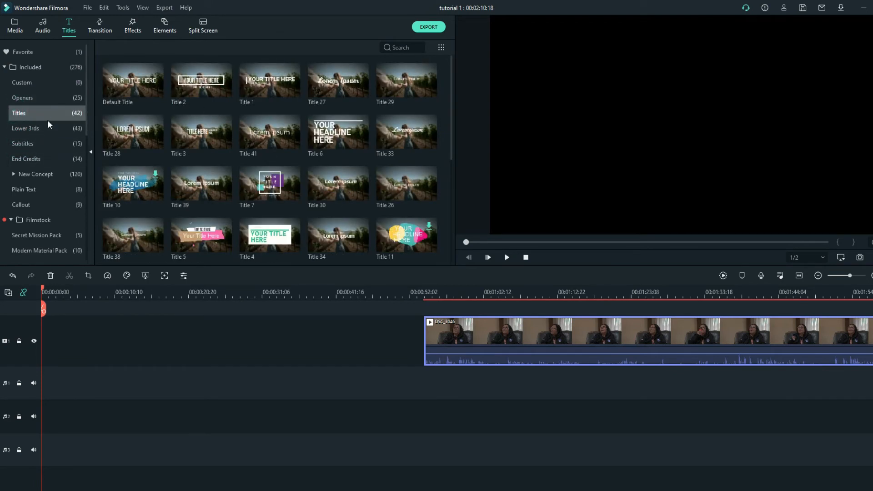
click(25, 144)
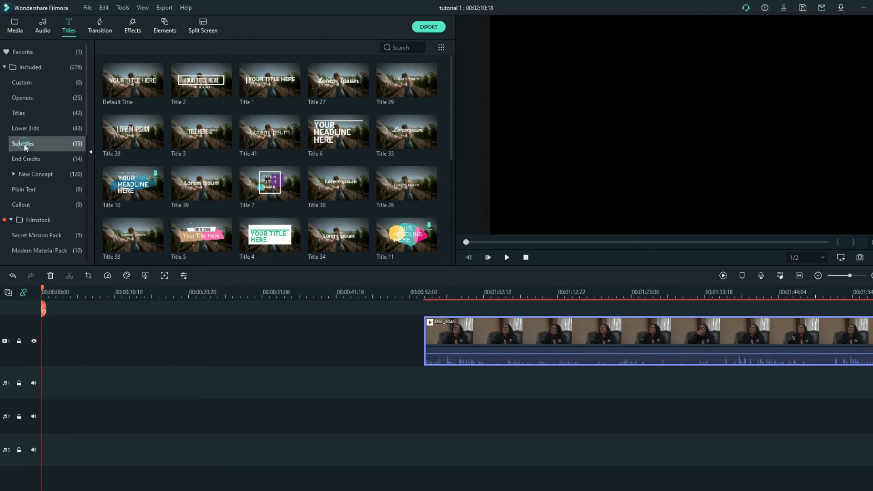
click(23, 129)
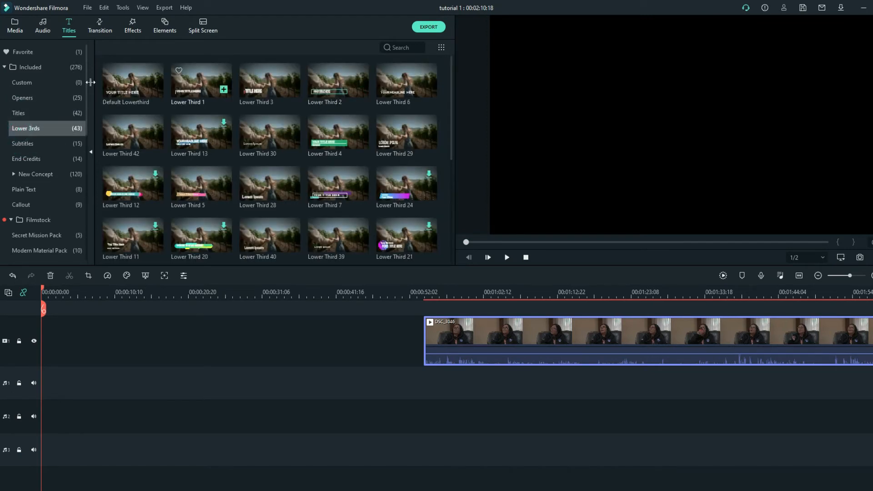
click(17, 116)
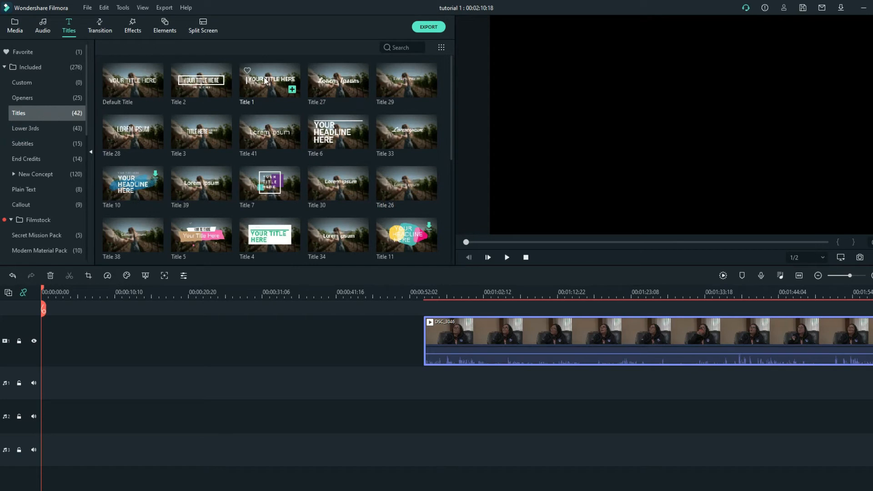
drag(214, 249, 48, 359)
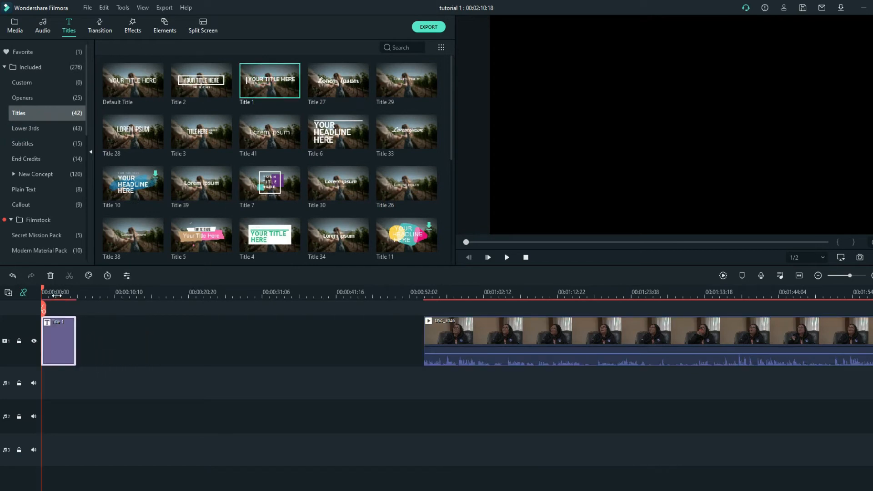
Open the Title 1 clip for text editing and remove the smaller second text line
drag(57, 298, 232, 309)
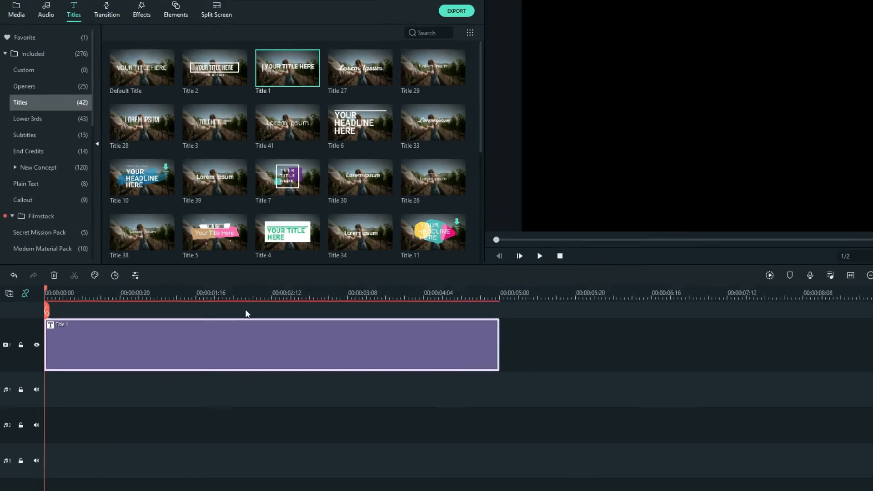
drag(318, 291, 297, 292)
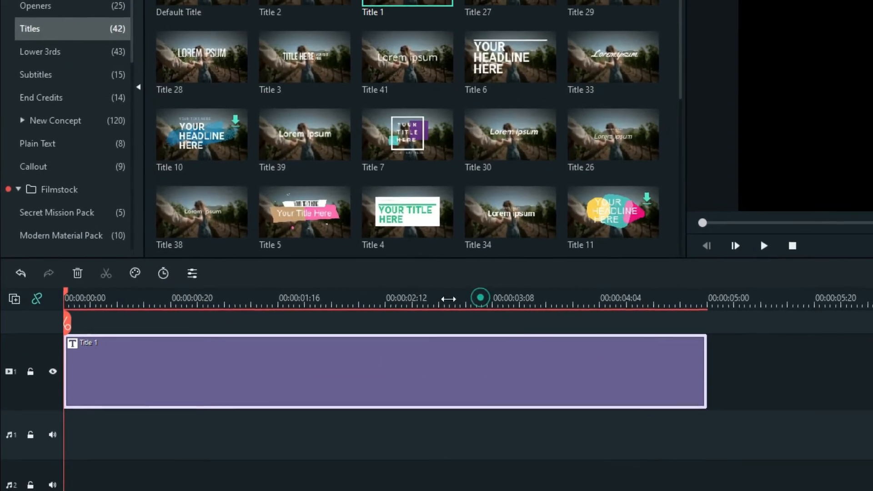
drag(449, 299, 399, 302)
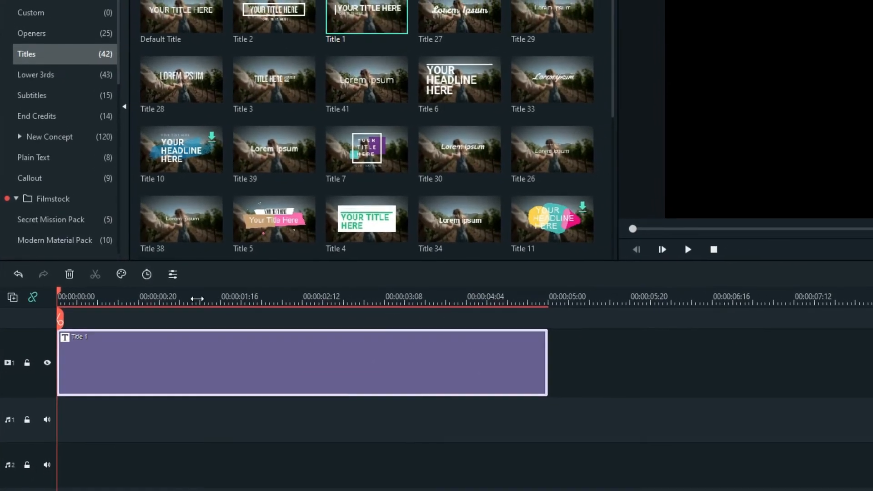
mouse_move(203, 299)
mouse_down()
mouse_move(282, 307)
mouse_move(180, 305)
mouse_move(205, 305)
mouse_up()
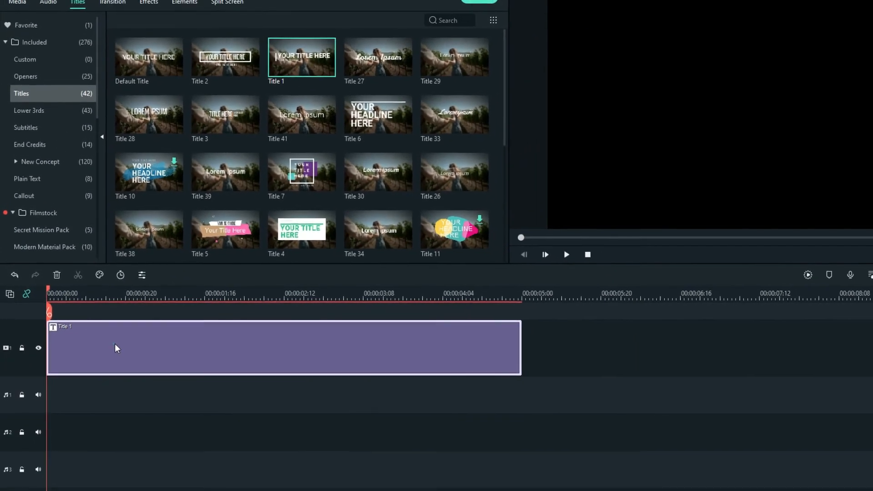
click(116, 347)
double_click(120, 346)
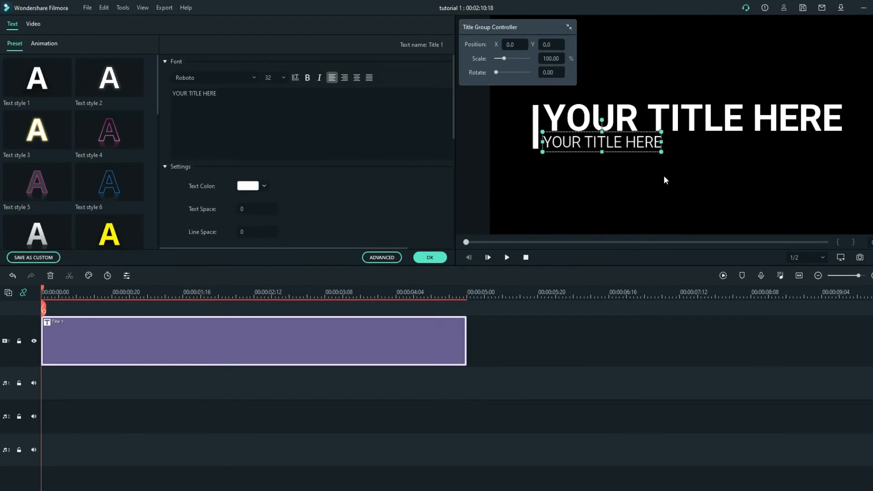
drag(538, 26, 447, 17)
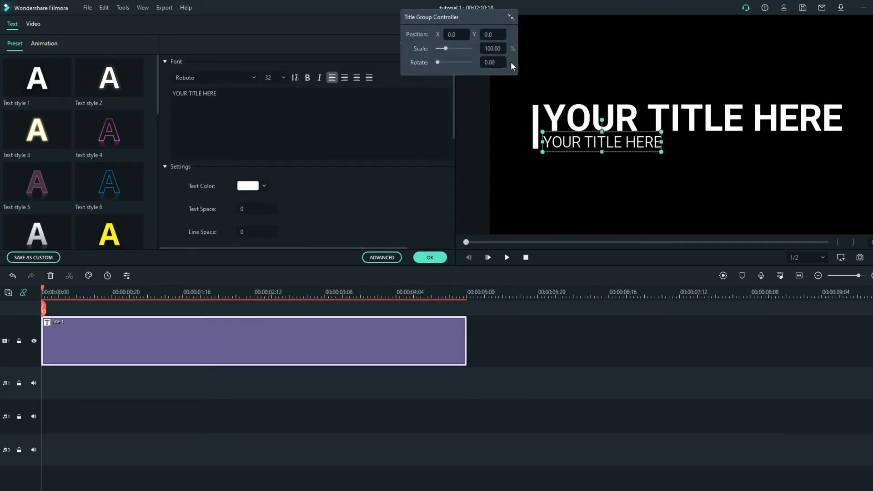
drag(611, 144, 463, 333)
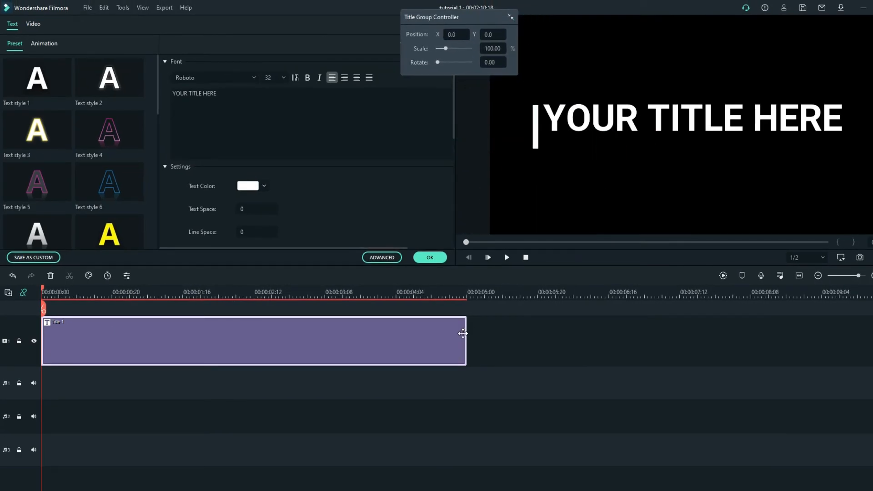
Replace the main line of the opening title with the text "Nlaka'pamux"
click(709, 124)
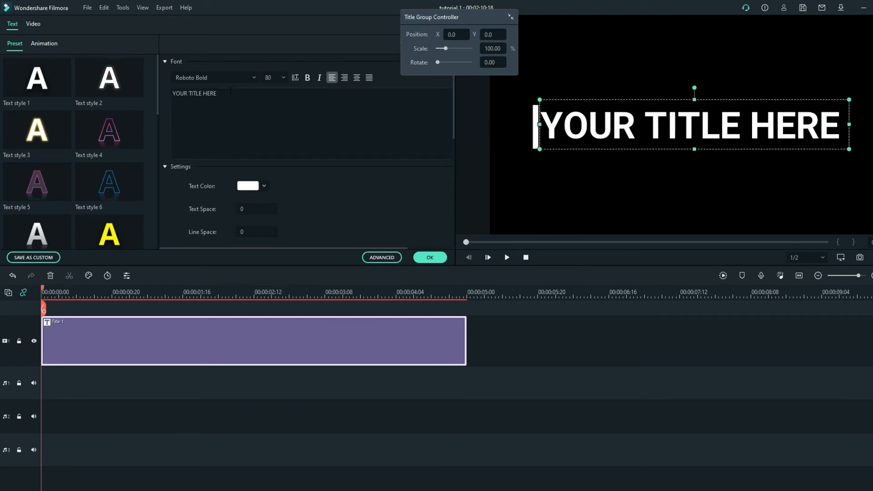
drag(229, 93, 171, 93)
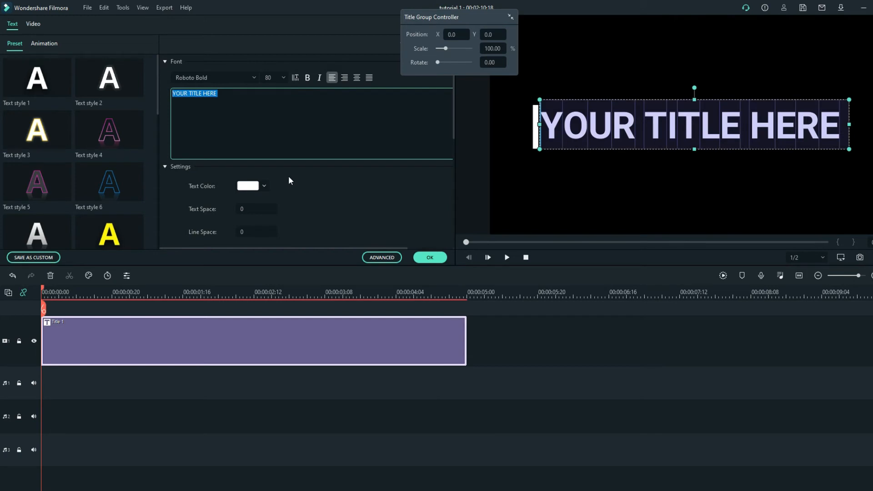
text(Nlaka)
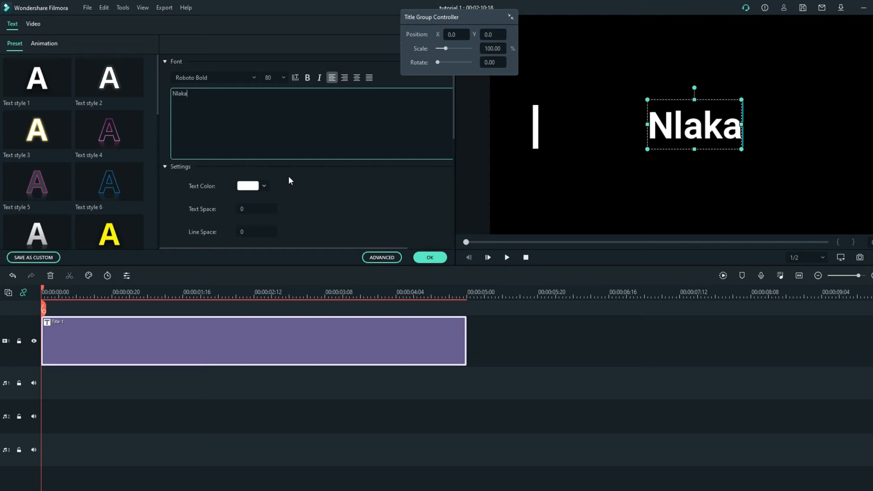
text(')
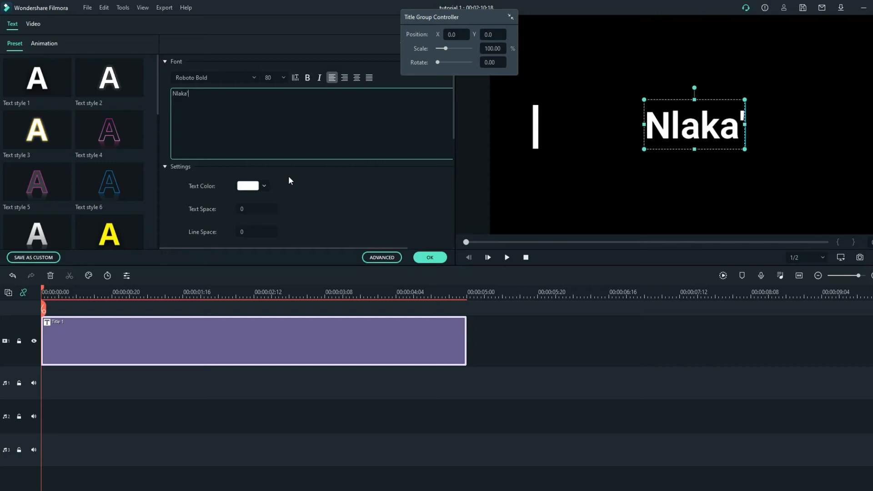
text(pamux)
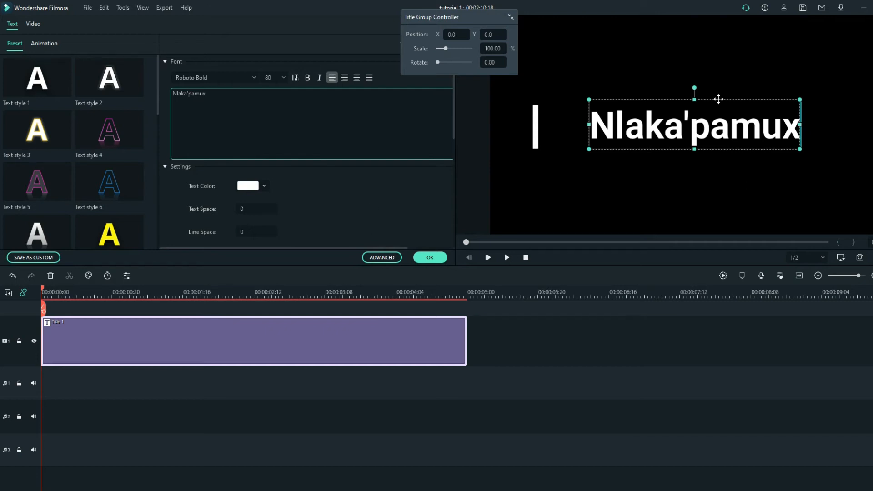
Set the "Nlaka'pamux" text to font size 90, position it just beside the white vertical bar, and accept the title
drag(718, 100, 707, 98)
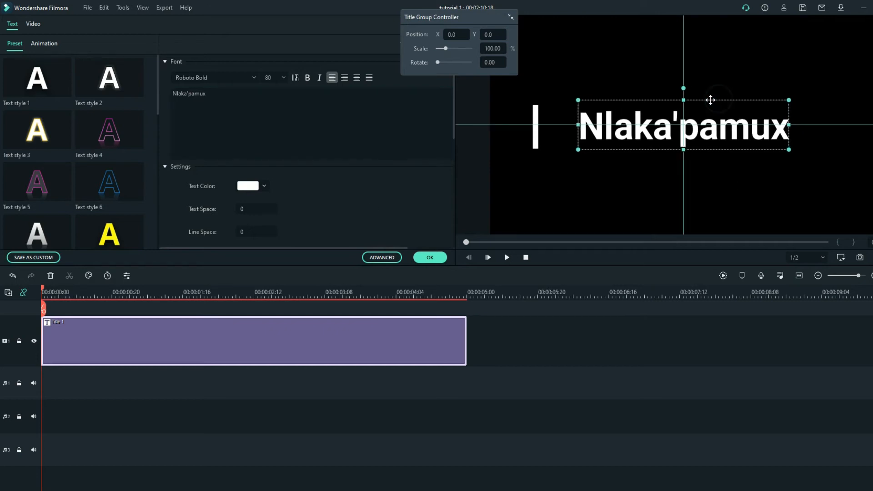
click(282, 77)
click(276, 112)
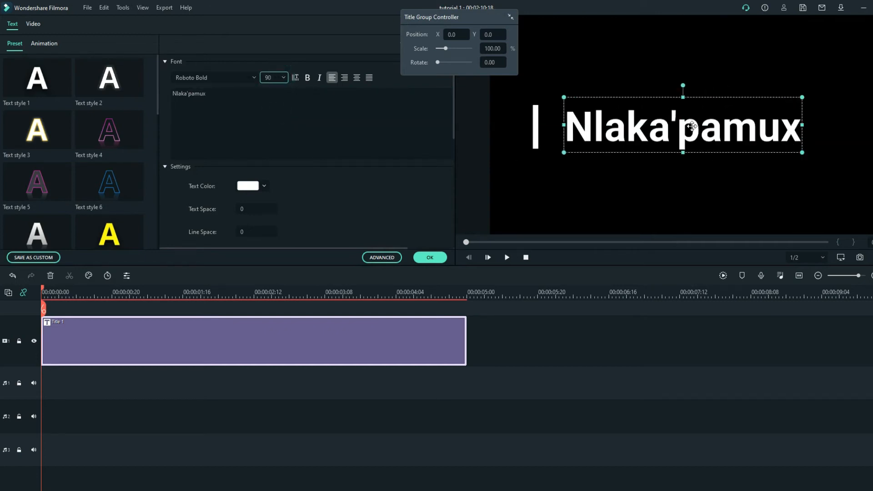
drag(563, 123, 555, 124)
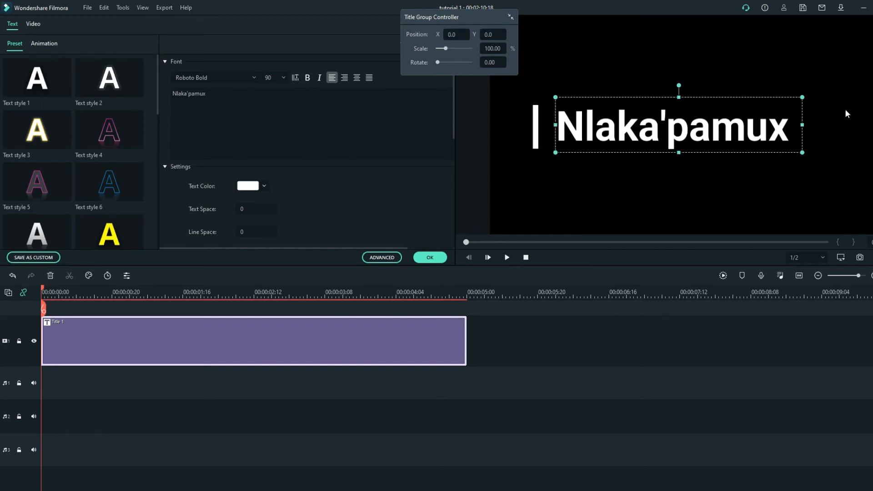
click(430, 258)
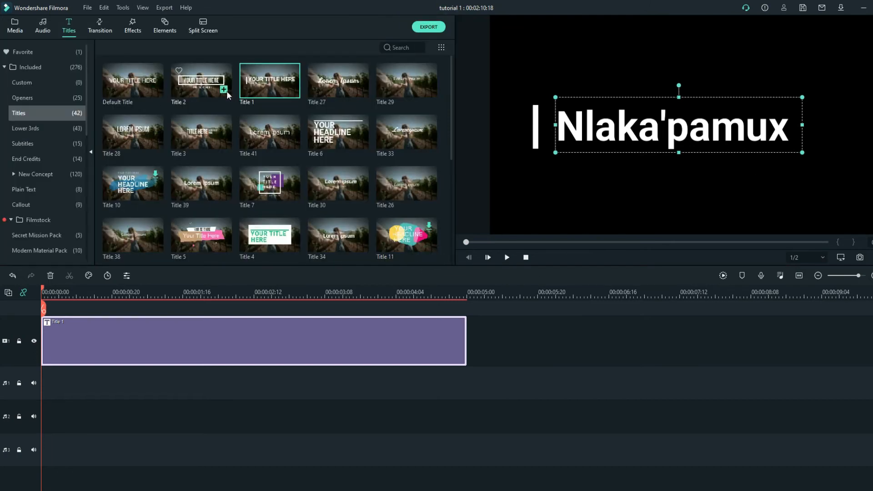
Add a second Title 1 preset directly after the first title and reduce its text to the single large line
drag(254, 86, 463, 354)
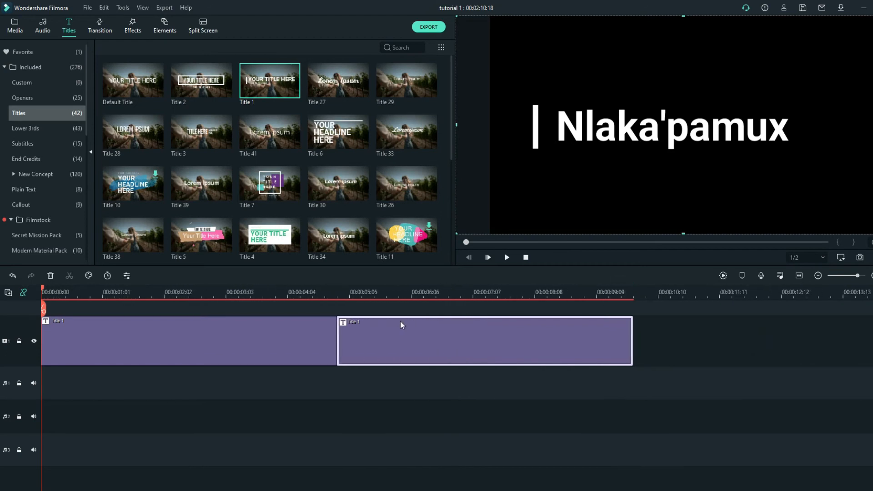
double_click(413, 354)
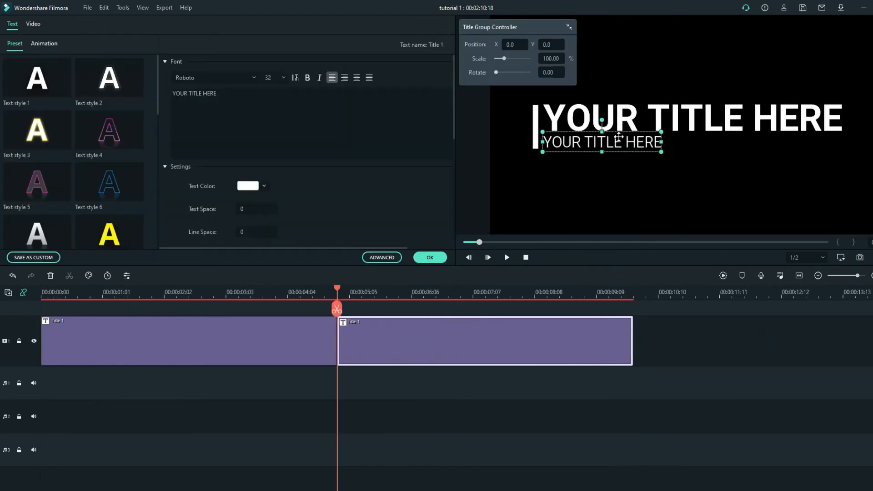
drag(655, 117, 662, 134)
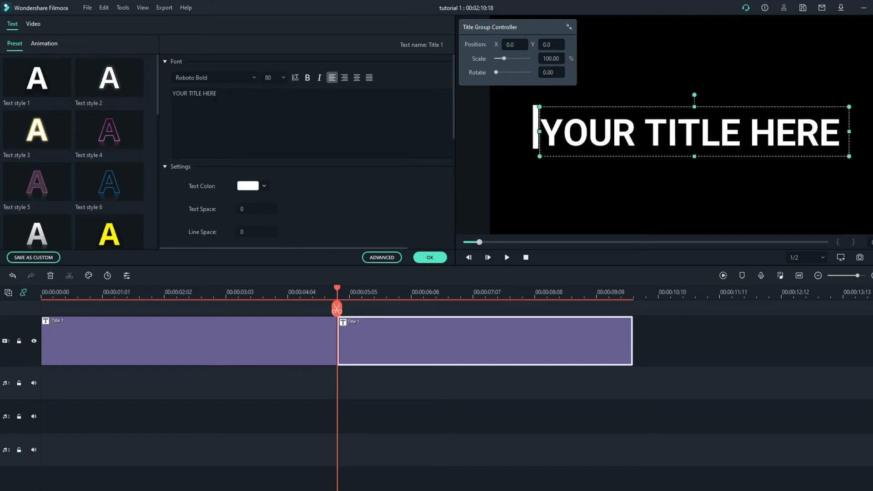
Replace the second title's main text with "Thompson People's language"
drag(224, 94, 170, 122)
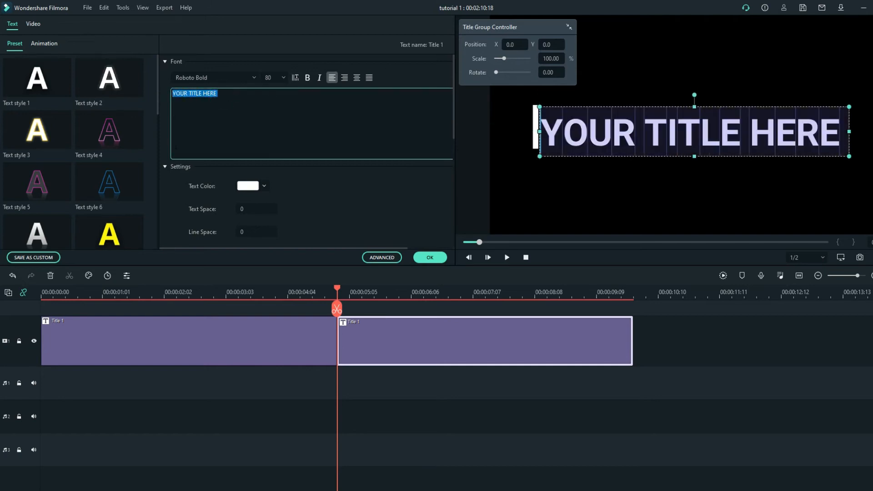
text(Thomp)
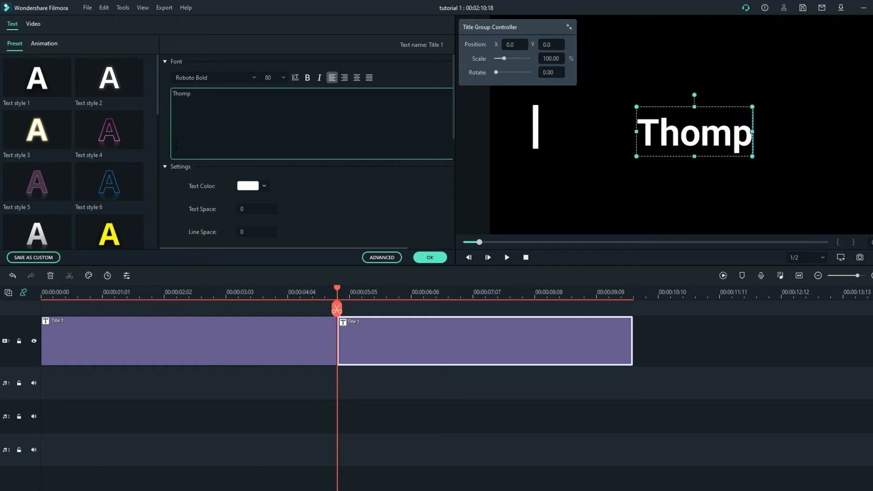
text(son Pe)
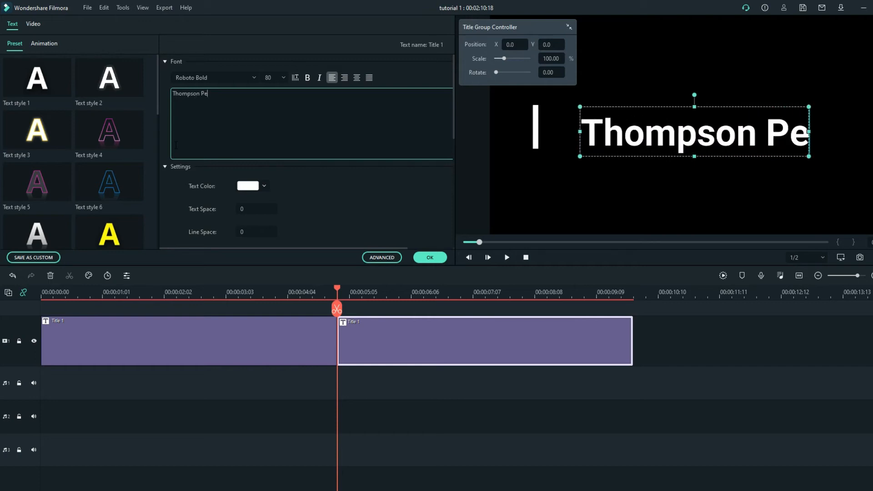
text(ople's L)
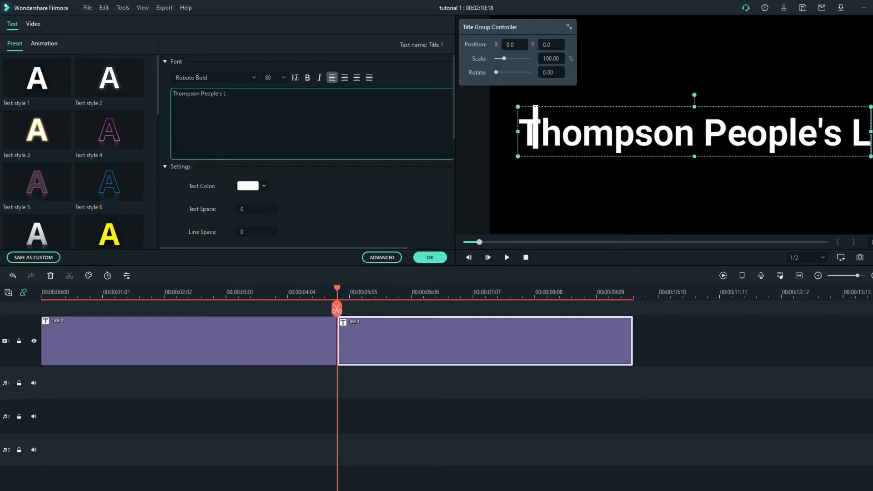
key(BackSpace)
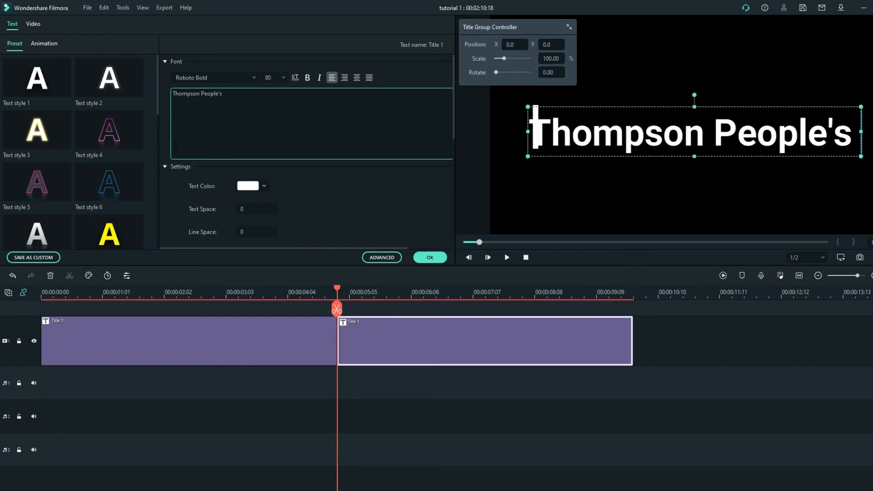
text(lan)
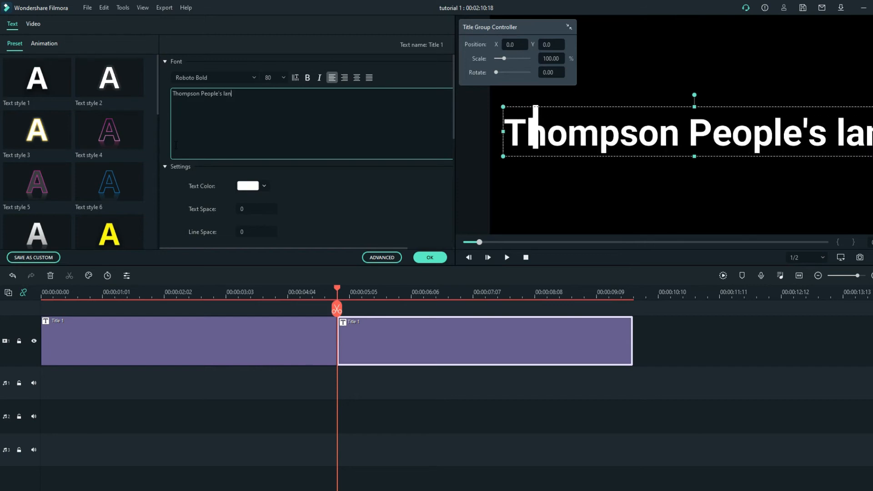
text(guage)
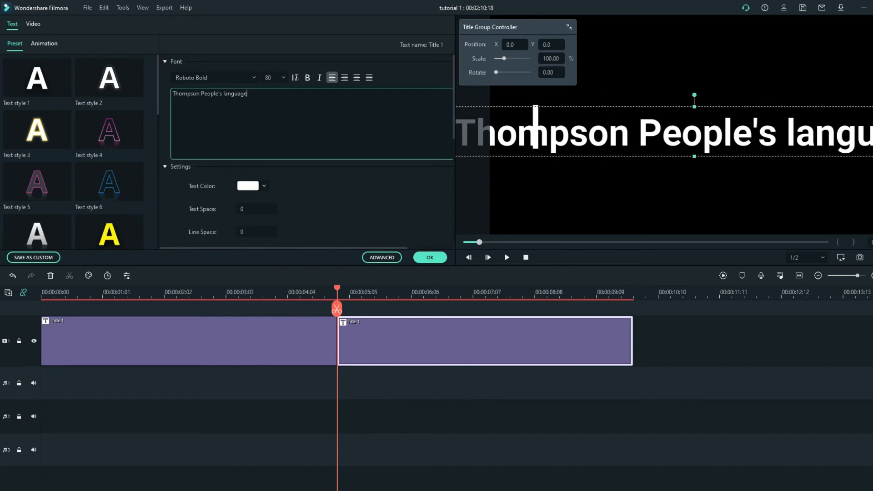
Scale down the "Thompson People's language" text and place it beside the white bar so it fits the frame
drag(740, 104, 831, 109)
drag(540, 160, 644, 126)
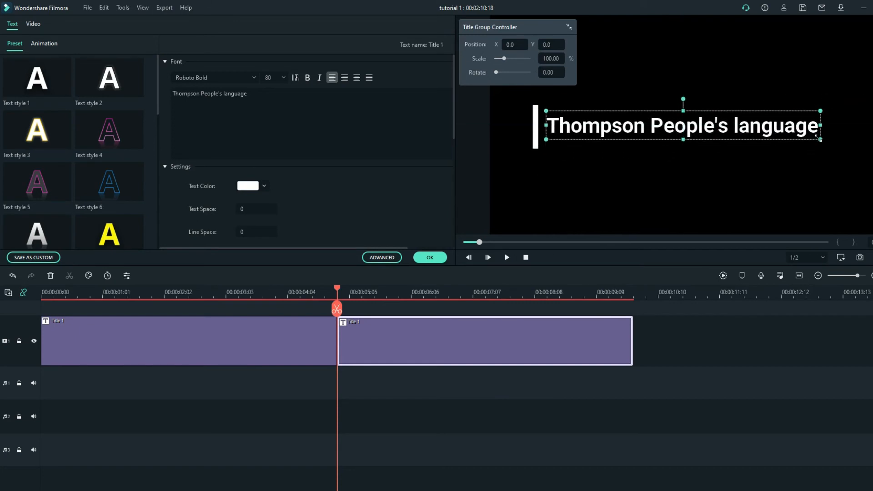
drag(821, 140, 785, 142)
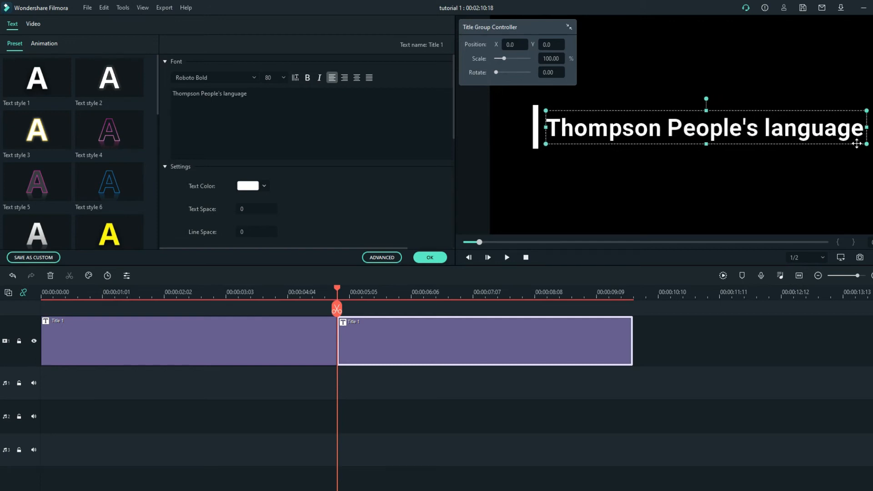
Shorten the second title's white vertical bar, align it vertically with the text, and accept the title
click(537, 132)
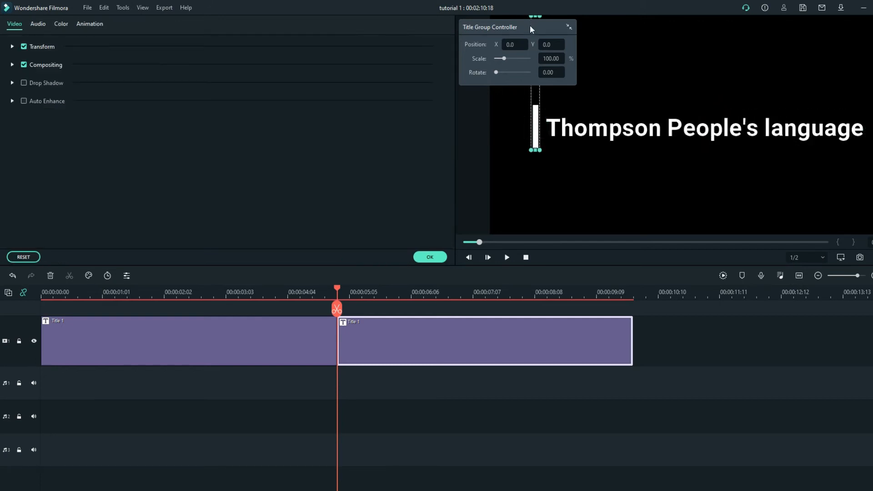
drag(530, 26, 425, 21)
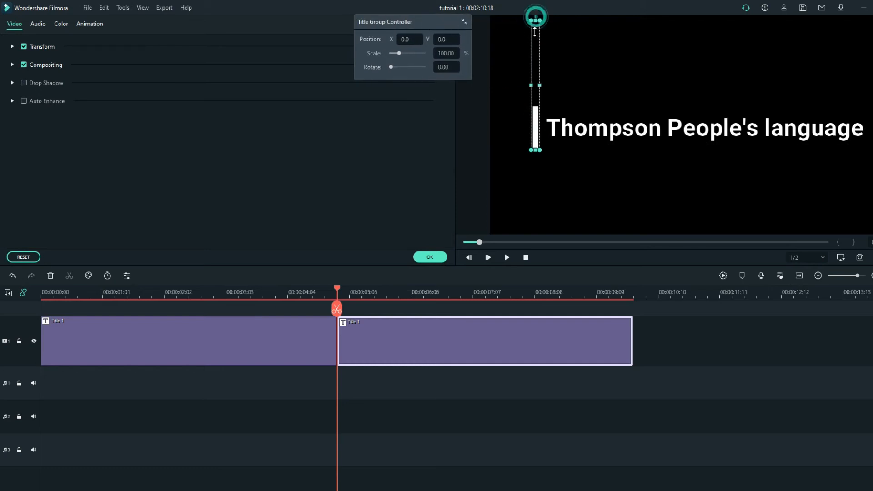
drag(535, 29, 537, 49)
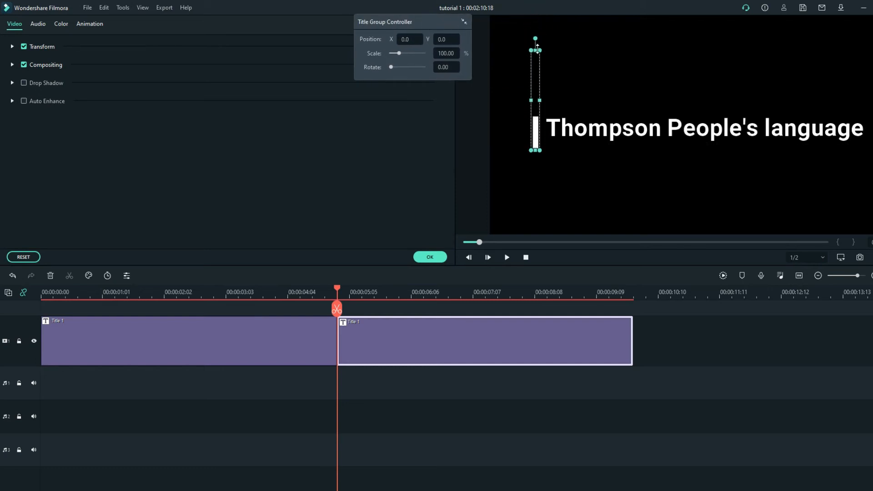
drag(541, 136, 540, 130)
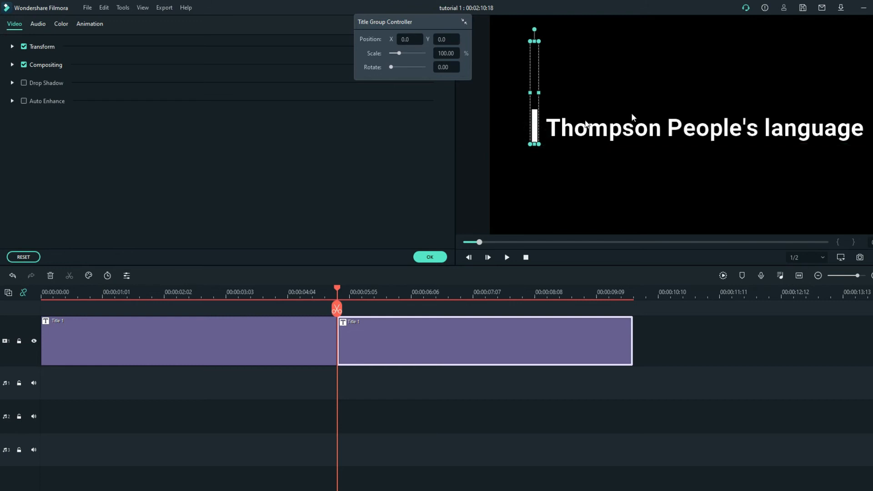
click(725, 80)
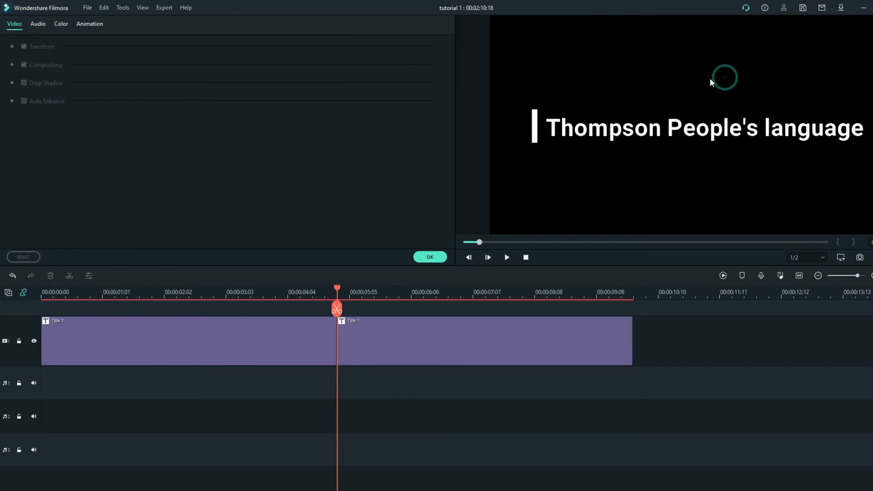
click(429, 257)
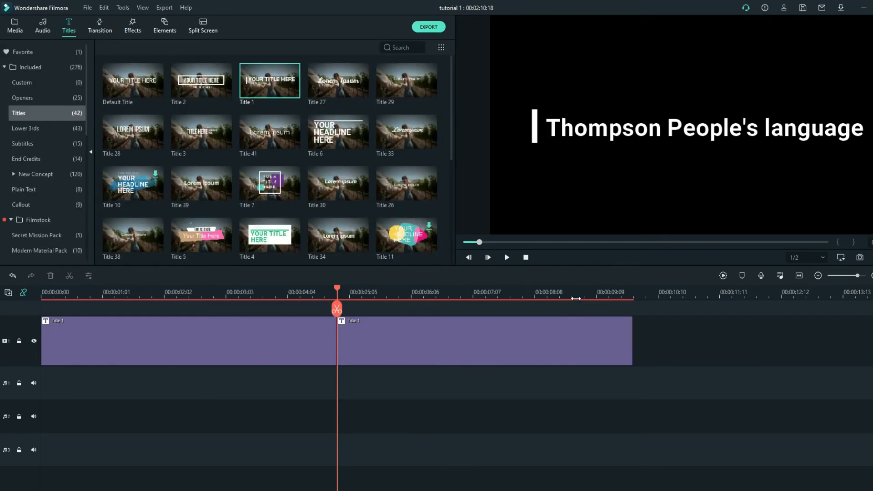
Place the ES_River Words music file from the audio folder at the start of audio track 1
drag(576, 298, 301, 285)
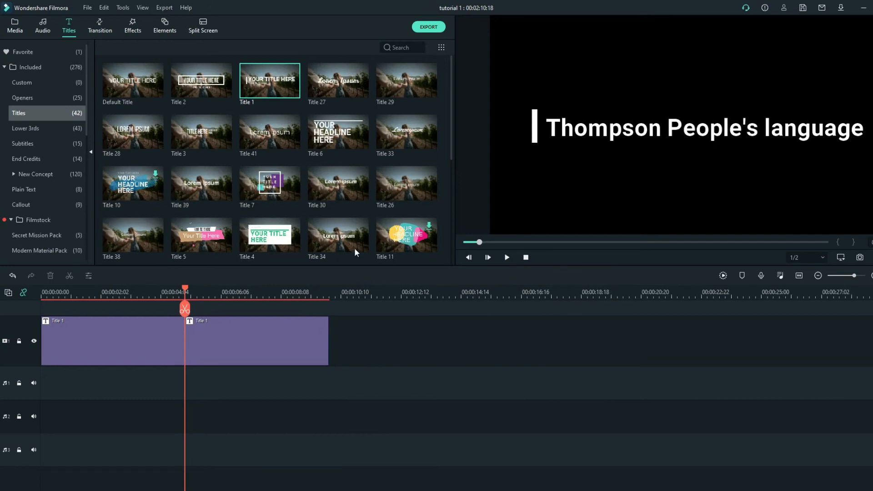
click(15, 26)
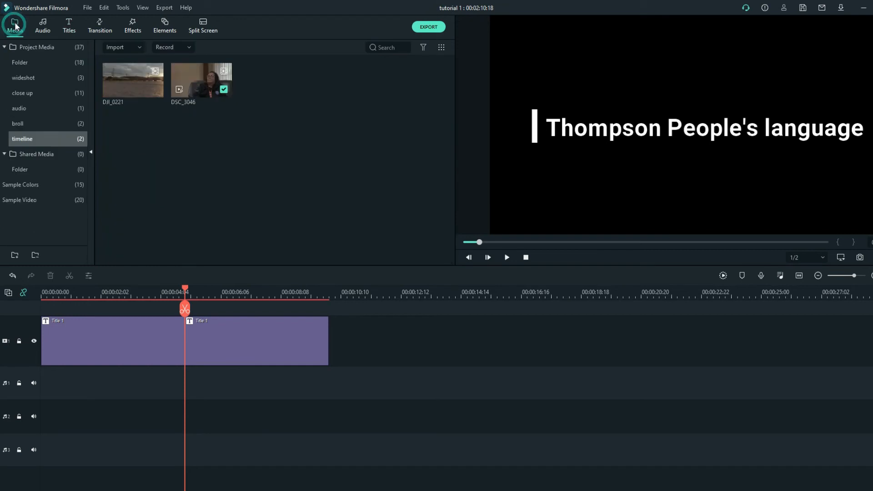
click(26, 108)
drag(105, 77, 45, 390)
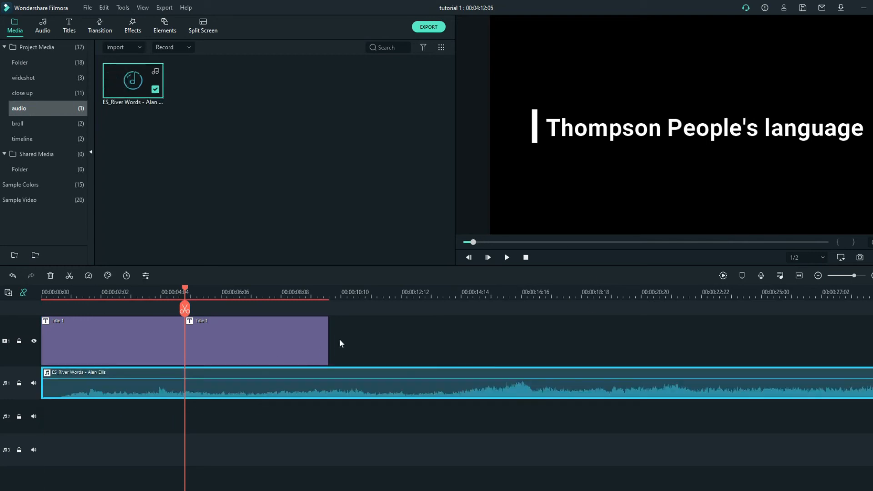
Place the DJI_0221 b-roll clip on video track 1 after the second title and move DSC_3046 directly behind it
drag(399, 295, 186, 307)
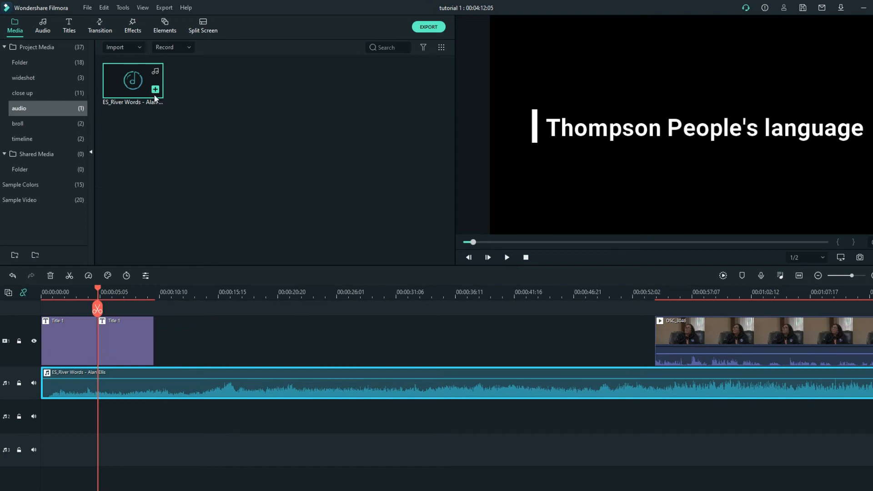
click(16, 126)
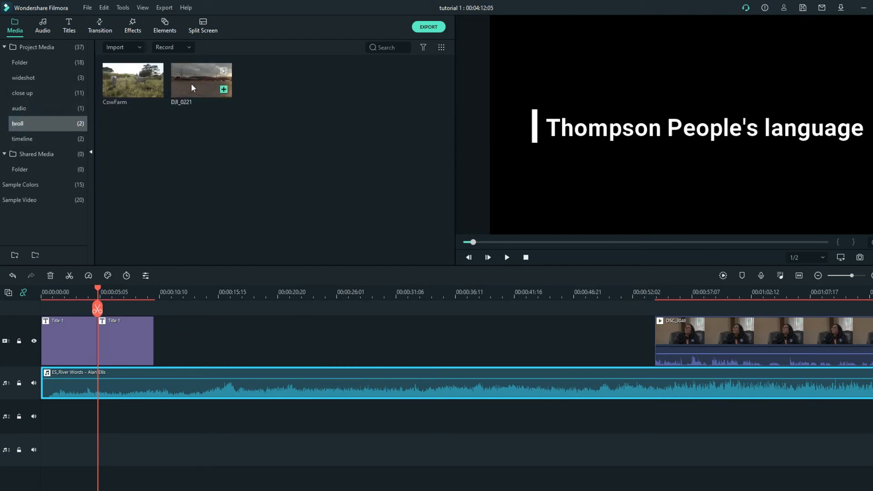
double_click(191, 85)
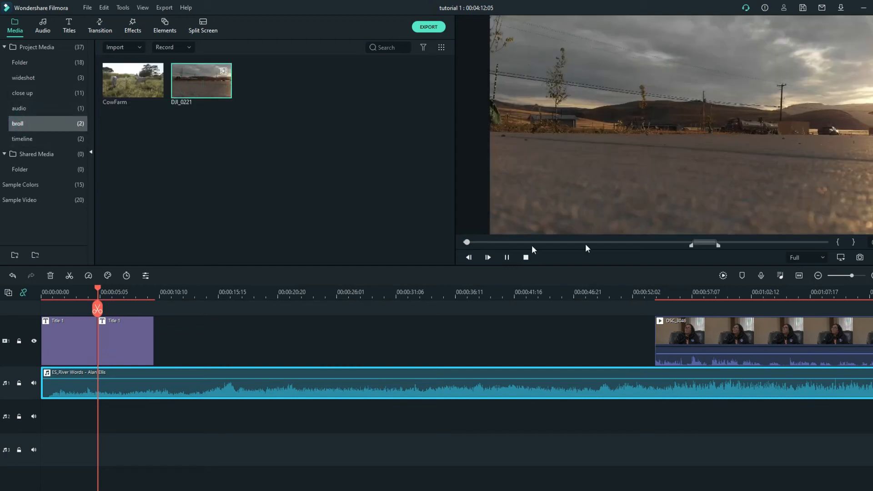
click(507, 258)
drag(199, 82, 162, 342)
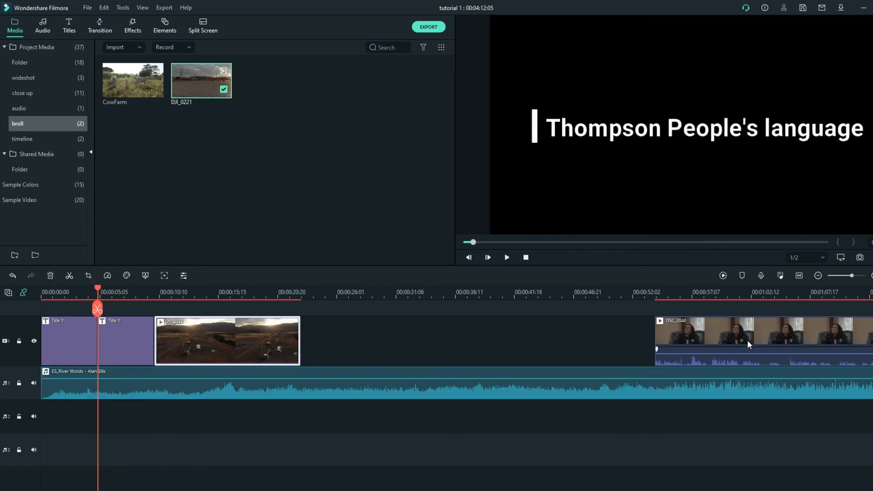
drag(748, 338, 427, 332)
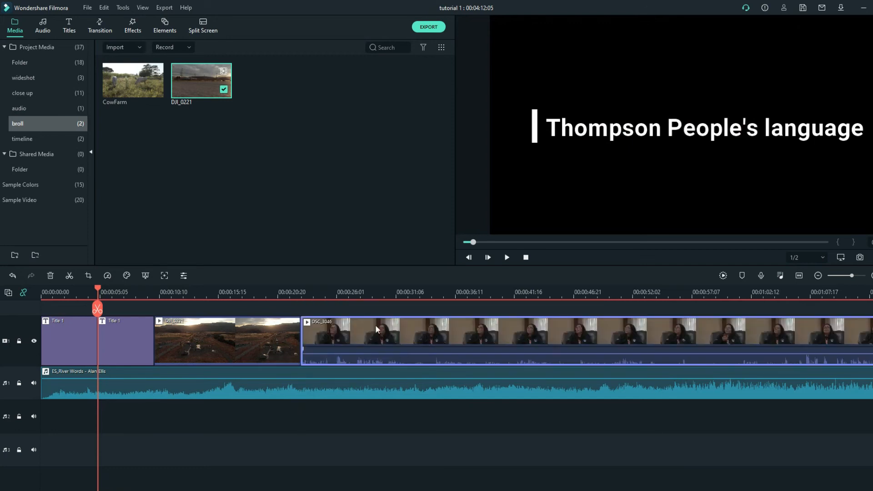
Detach the audio from DSC_3046 and shift both parts earlier under DJI_0221, onto video track 2 and audio track 3
drag(436, 293, 335, 297)
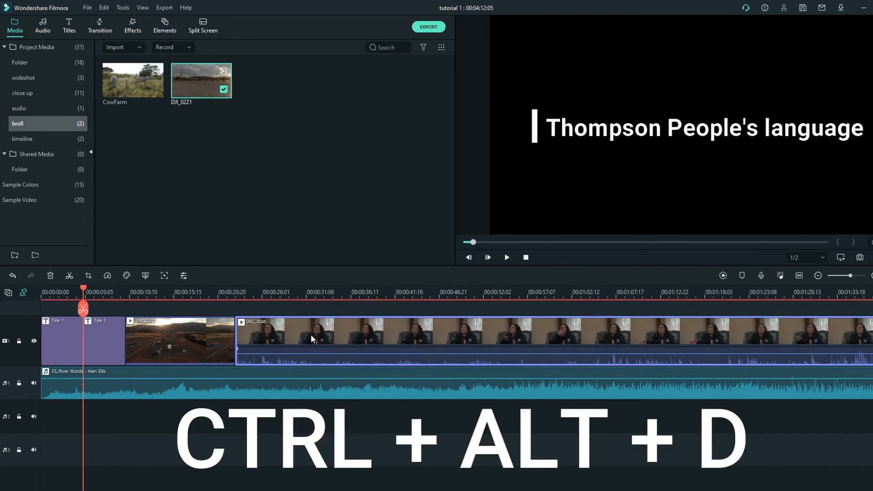
key(ctrl+alt+d)
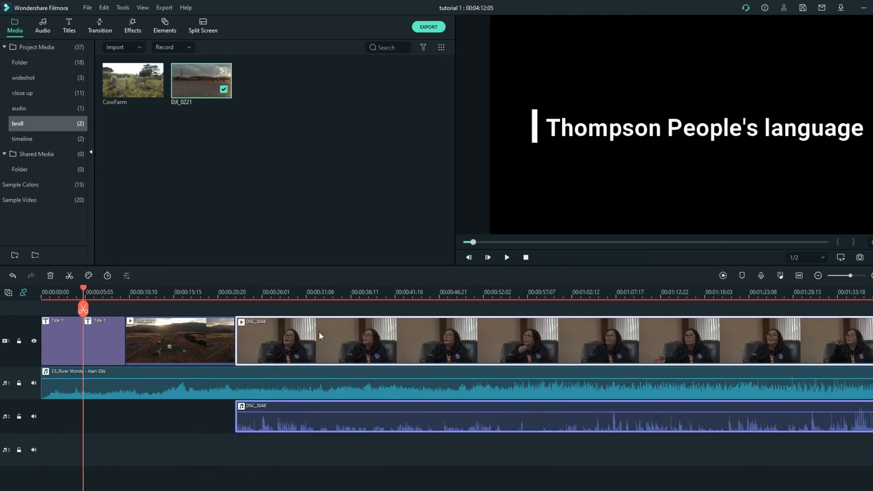
drag(317, 331, 285, 361)
click(280, 321)
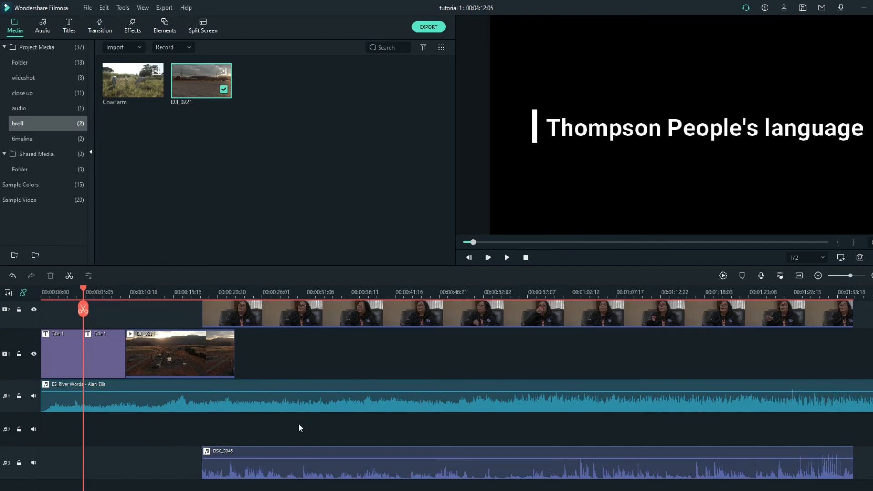
Trim the start of the DSC_3046 video to the end of DJI_0221 and move it onto video track 1 directly behind it
right_click(303, 319)
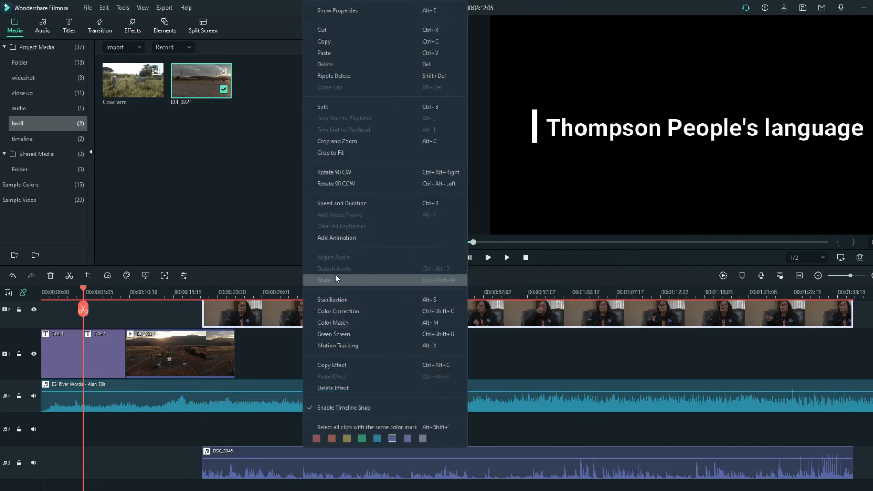
click(269, 230)
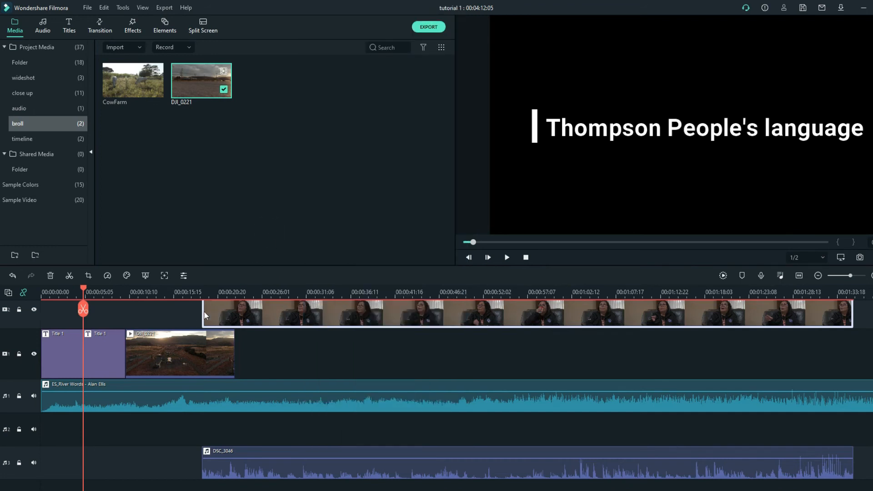
drag(205, 315, 236, 310)
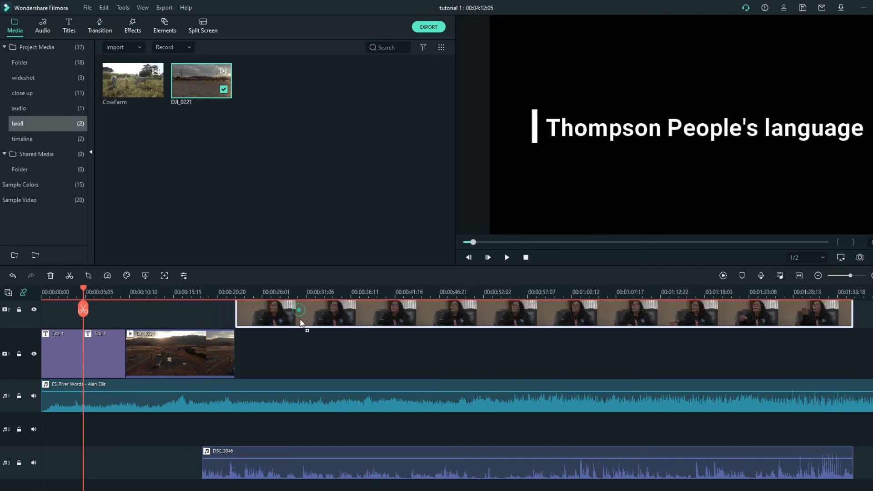
drag(300, 323, 302, 338)
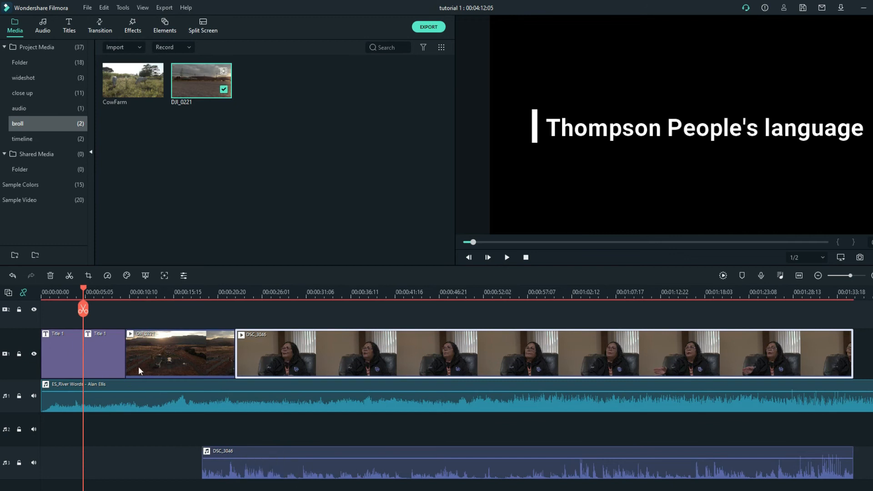
Play the transition from DJI_0221 into DSC_3046 to check the interview audio starting under the b-roll
drag(83, 288, 187, 317)
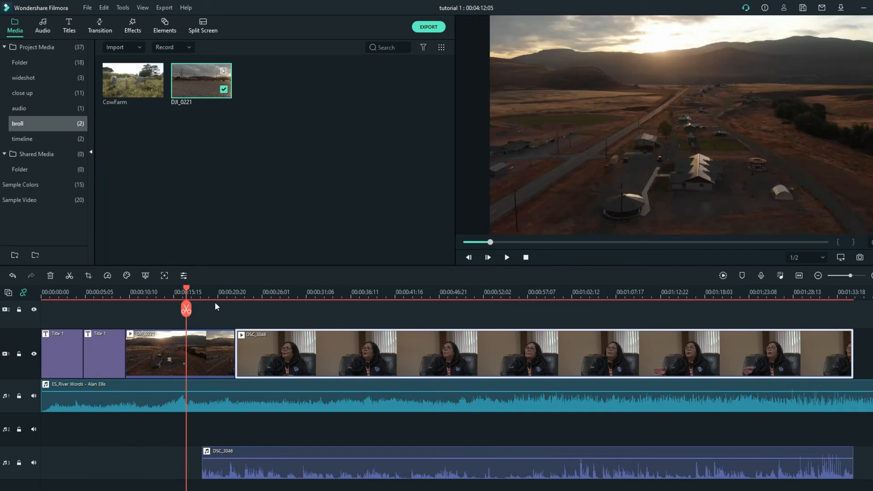
key(space)
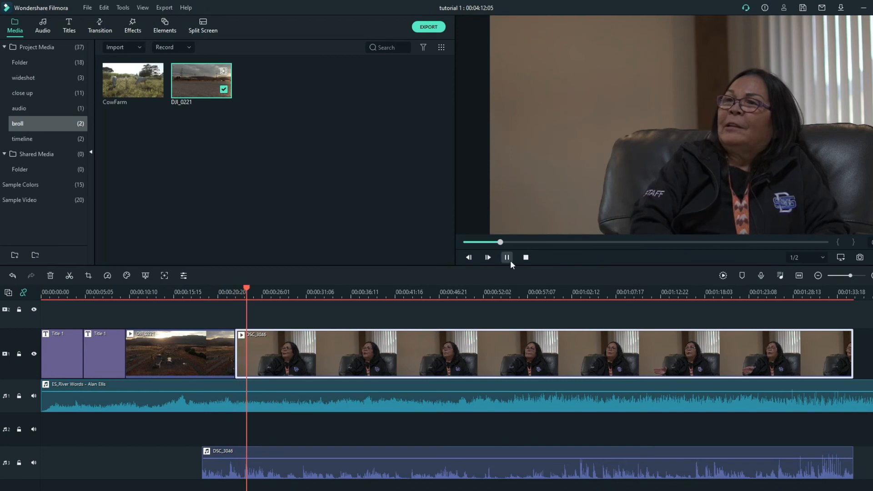
click(507, 257)
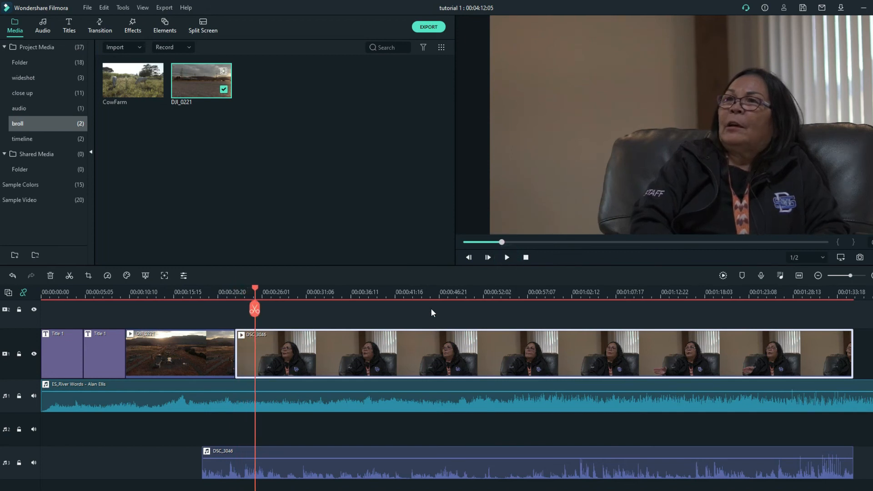
Add two volume keyframes to the River Words music, just before and at the interview audio's start, and lower the volume from the second onward
drag(255, 287, 181, 299)
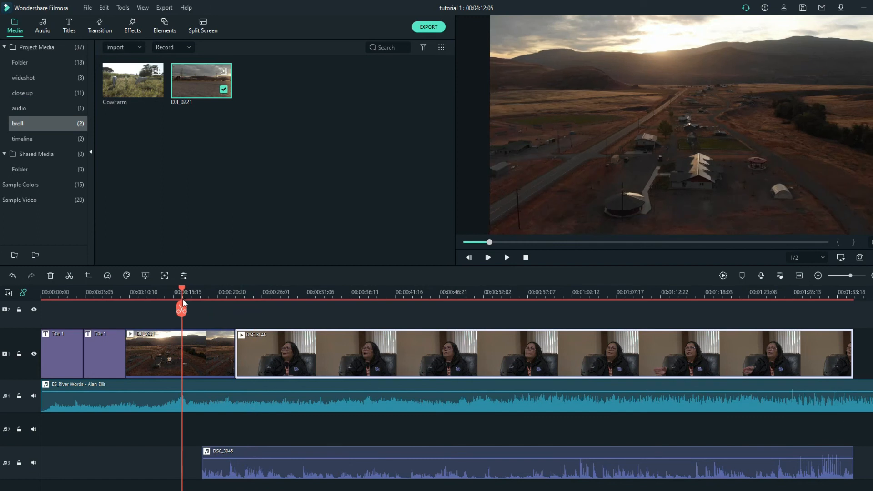
double_click(210, 399)
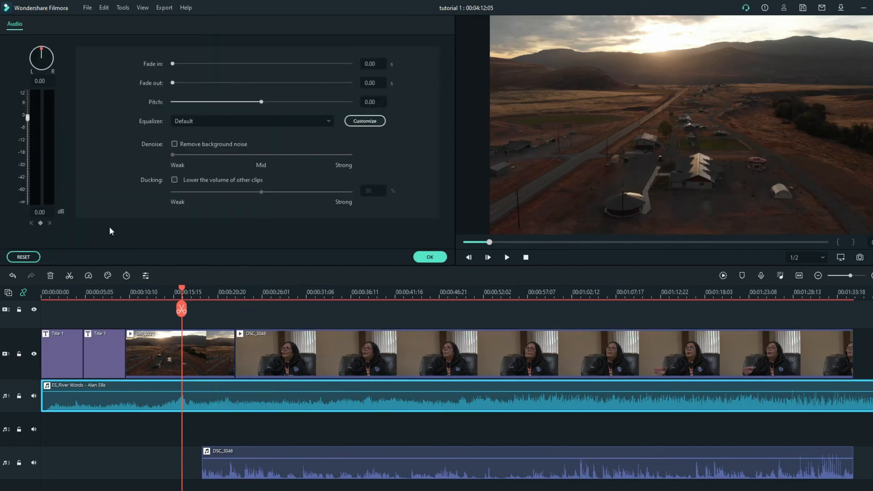
click(40, 223)
drag(180, 288, 203, 293)
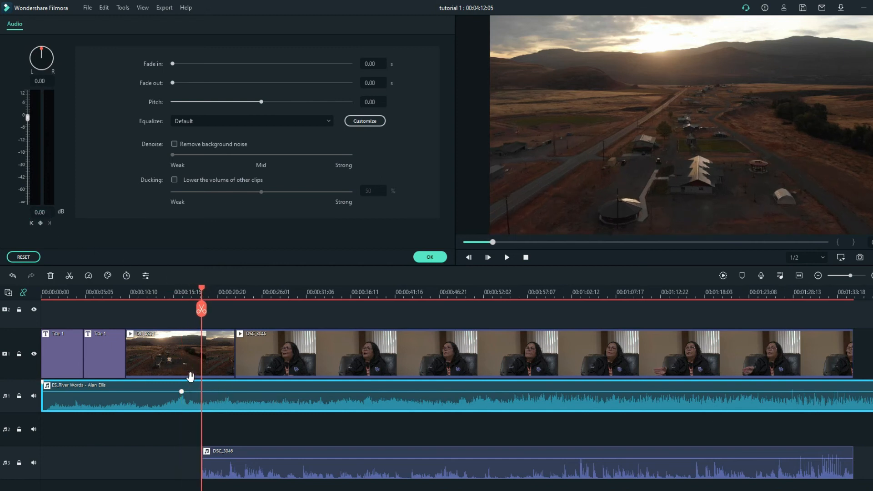
click(41, 223)
drag(277, 392, 282, 403)
Play back the lead-in, lower the music under the interview to about -14.46 dB, and accept the audio settings
drag(202, 293, 178, 293)
click(507, 257)
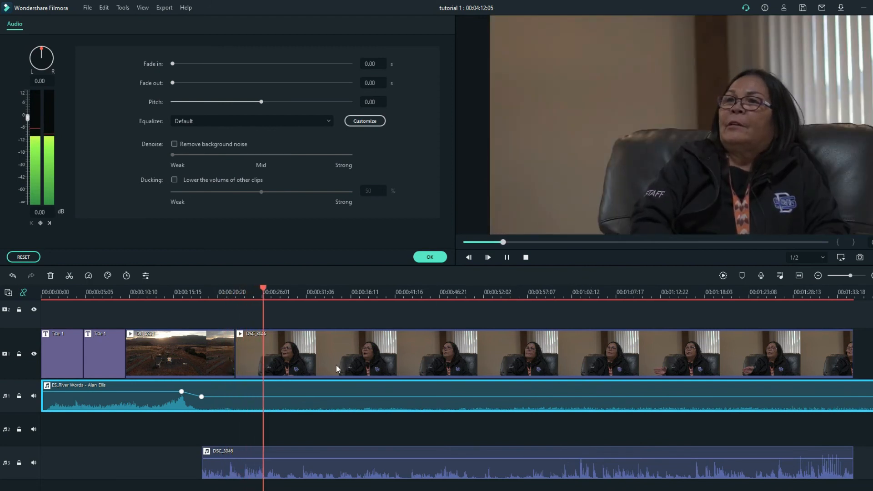
drag(342, 397, 342, 398)
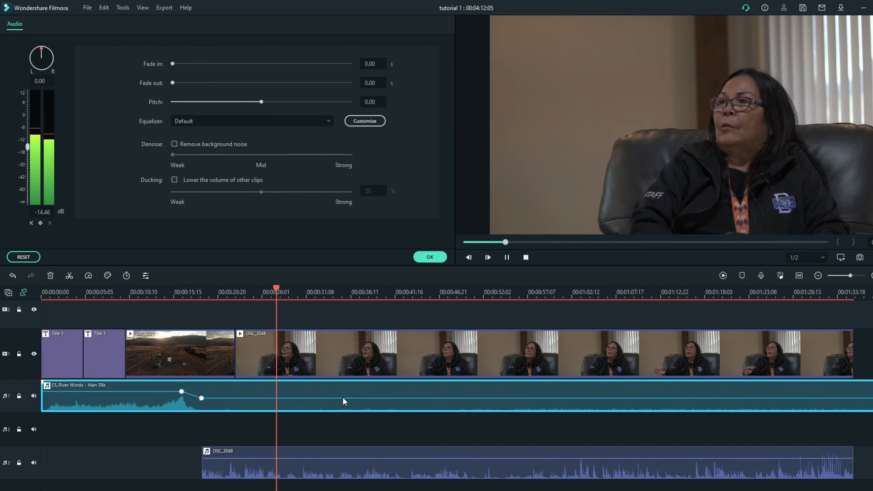
click(428, 258)
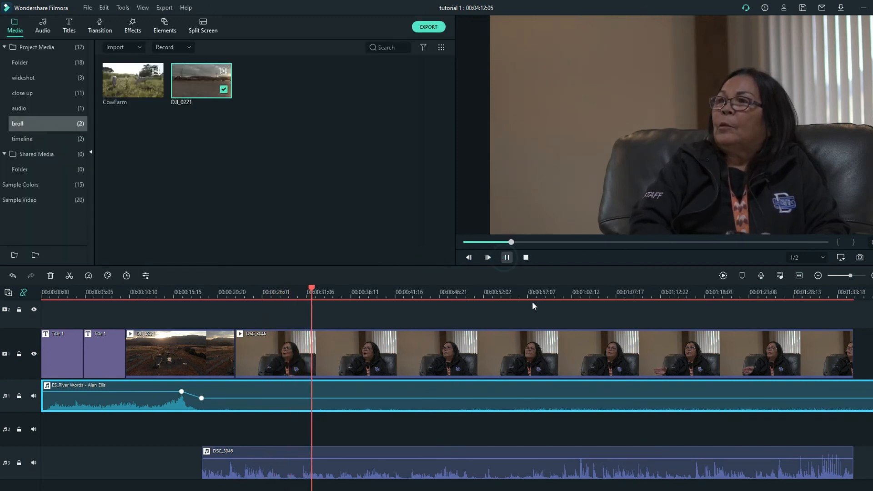
key(space)
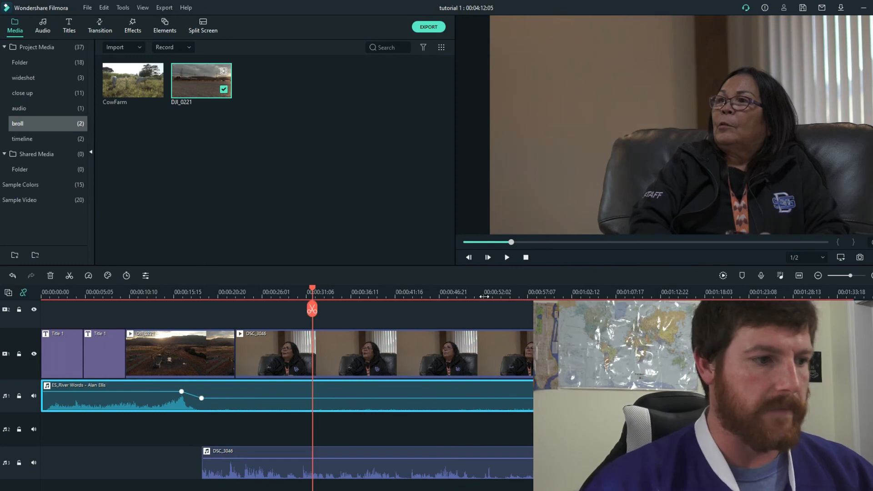
Add the Lower Third 6 title on video track 2 above the interview clip, starting at the playhead
drag(484, 296, 432, 299)
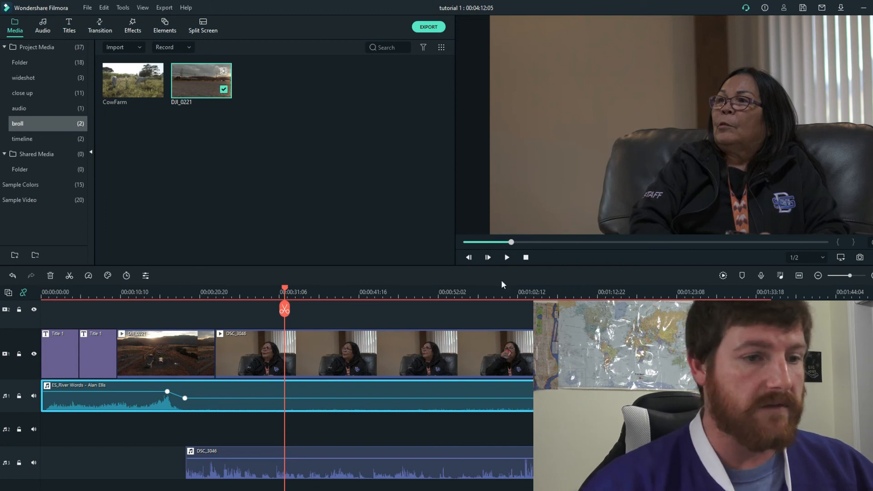
drag(495, 294, 394, 306)
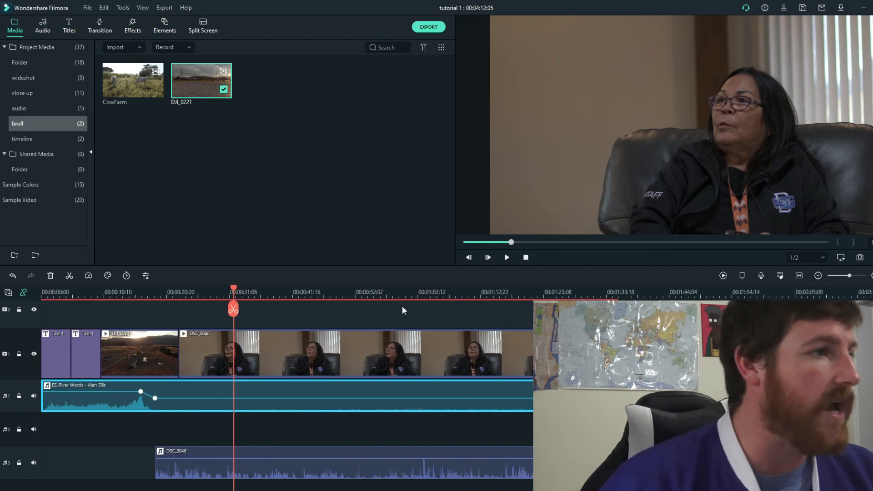
click(69, 25)
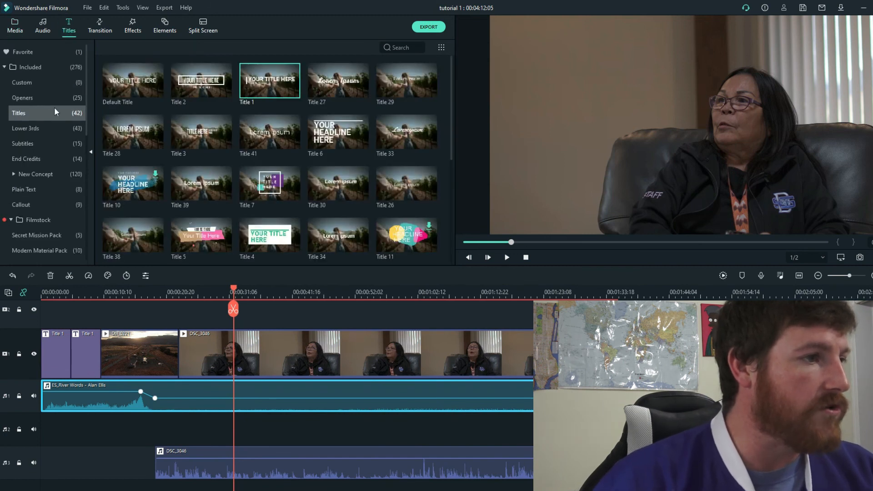
click(25, 130)
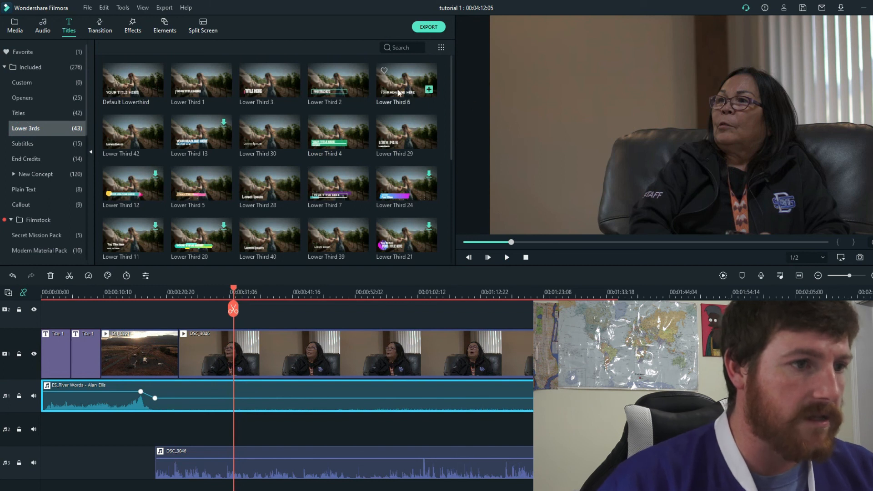
drag(389, 87, 237, 320)
scroll(307, 293, up, 3)
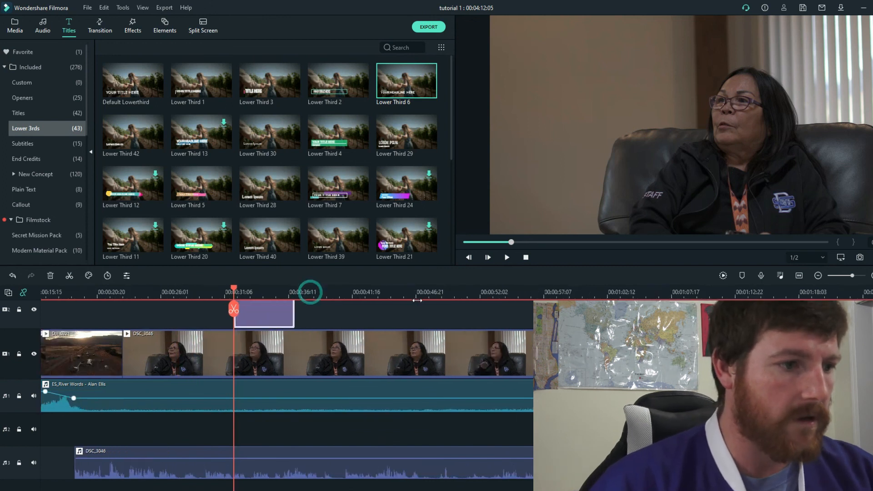
Replace the lower third's headline text with the interviewee's first name
drag(235, 291, 257, 291)
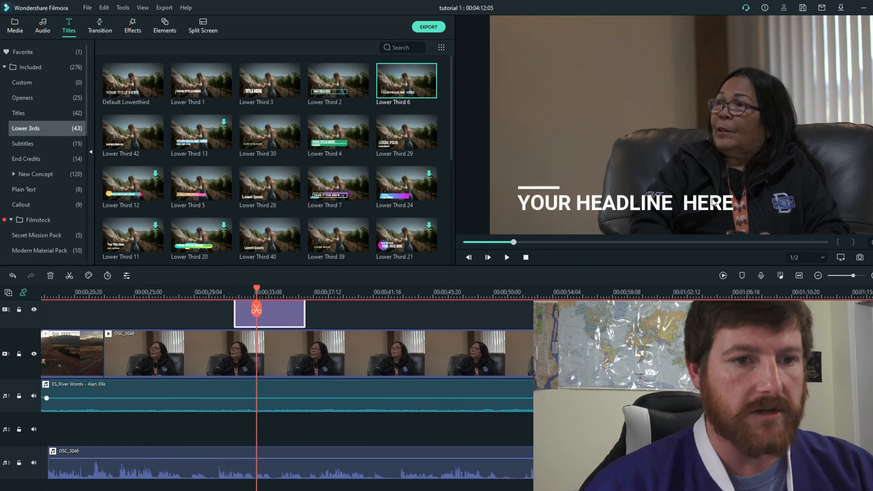
click(710, 200)
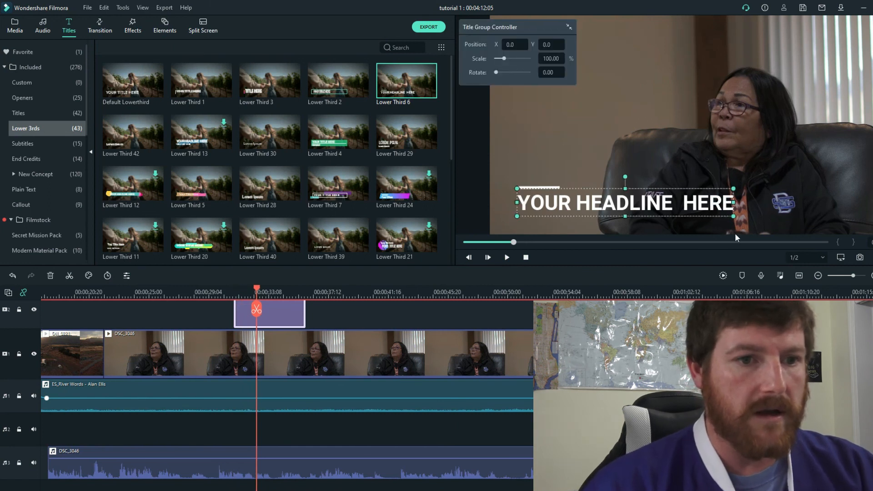
double_click(724, 202)
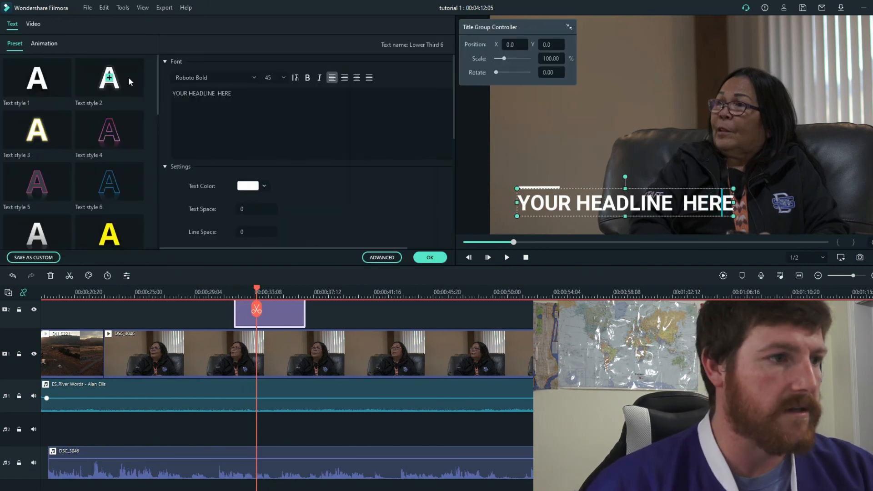
drag(239, 94, 173, 93)
text(V)
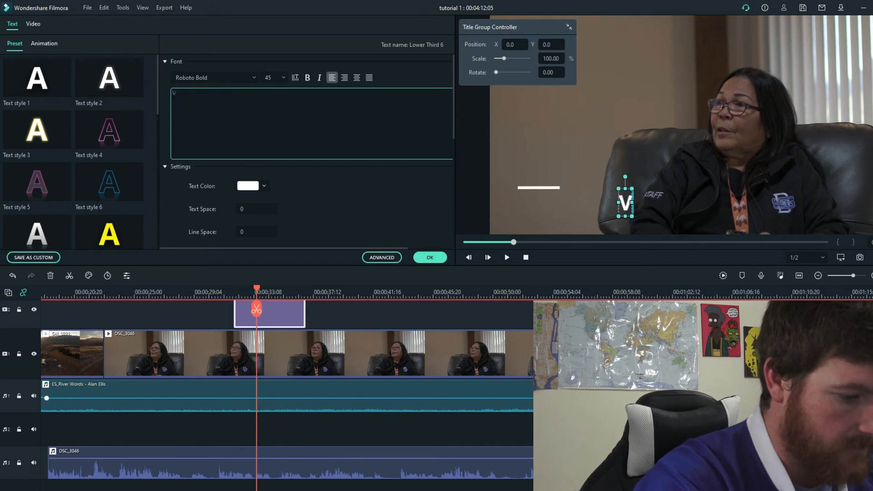
text(eronica)
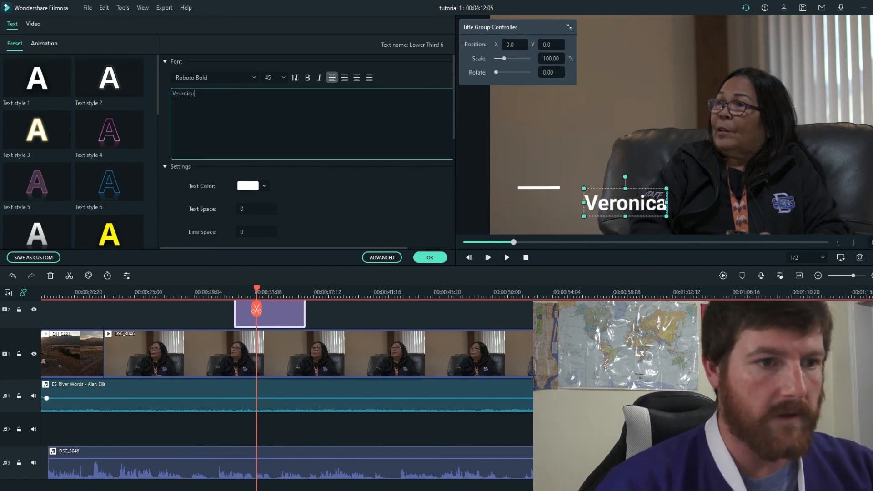
Move the name text directly beneath the short white line and choose Text style 2 for it
drag(636, 188, 558, 194)
drag(551, 22, 466, 11)
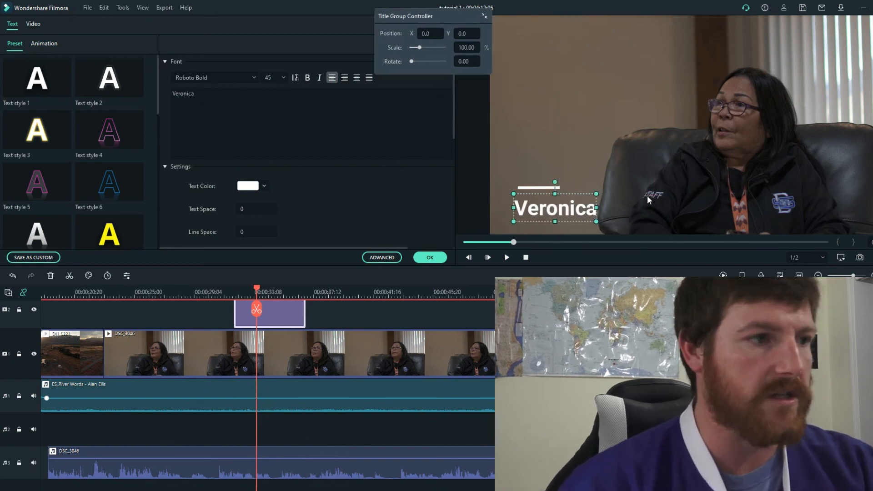
click(96, 79)
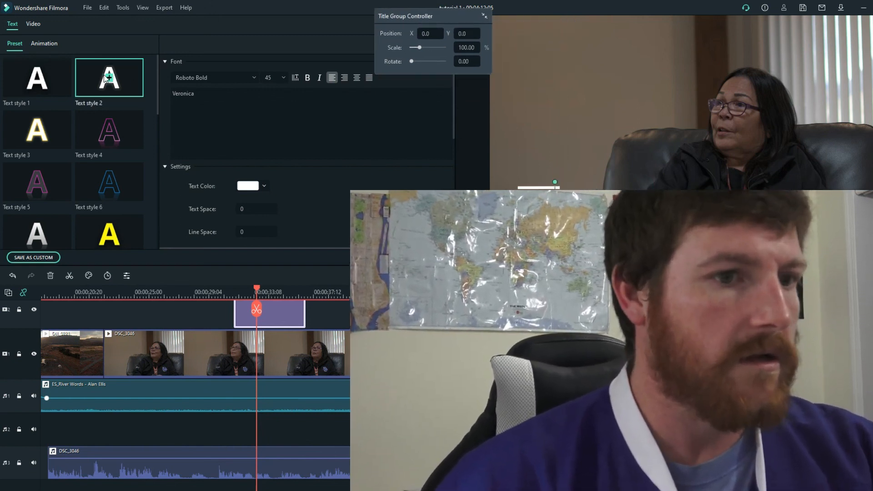